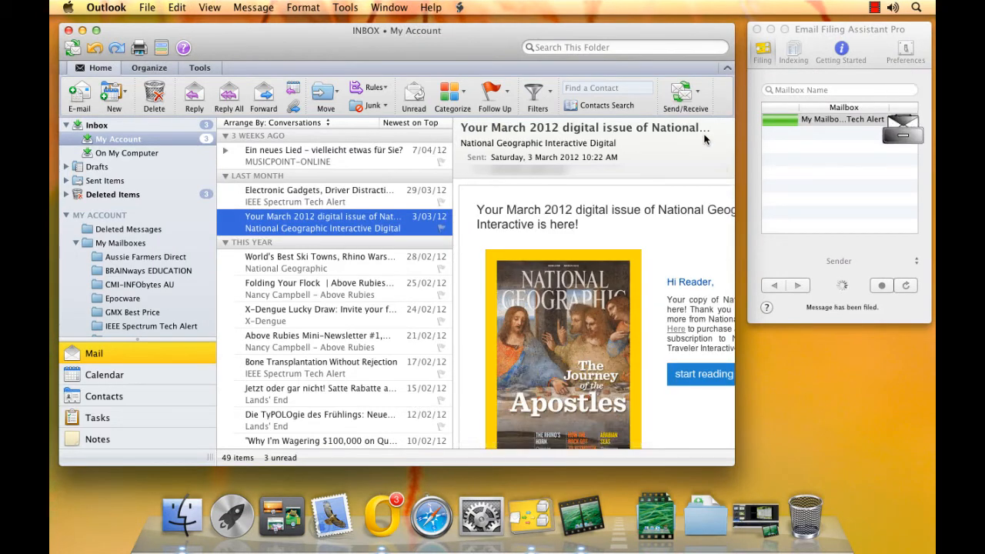
Open the IEEE Spectrum Tech Alert mailbox to check the filed message
click(190, 327)
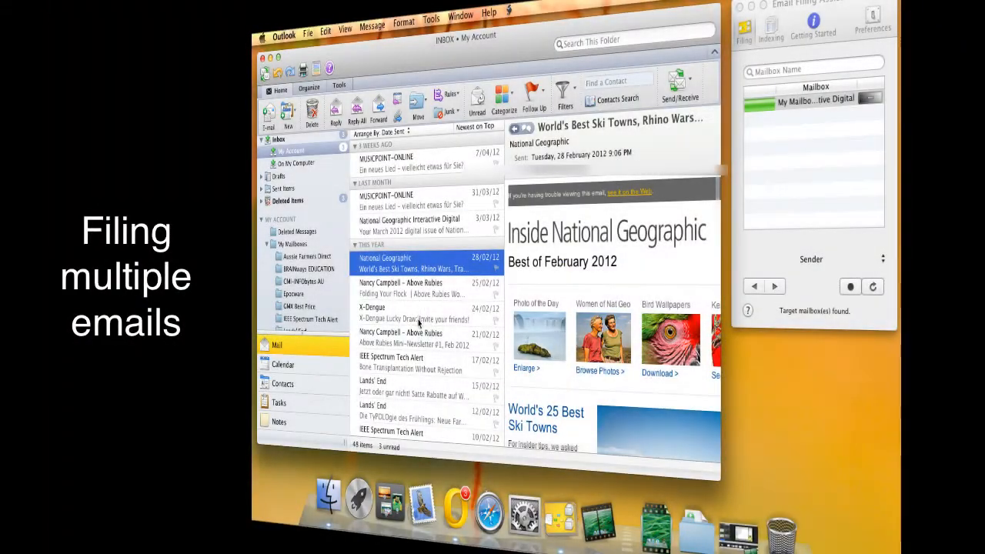
File the four inbox emails dated 21 to 28 February 2012 into the National Geographic mailbox and check the account's mailbox folders
shift+click(417, 334)
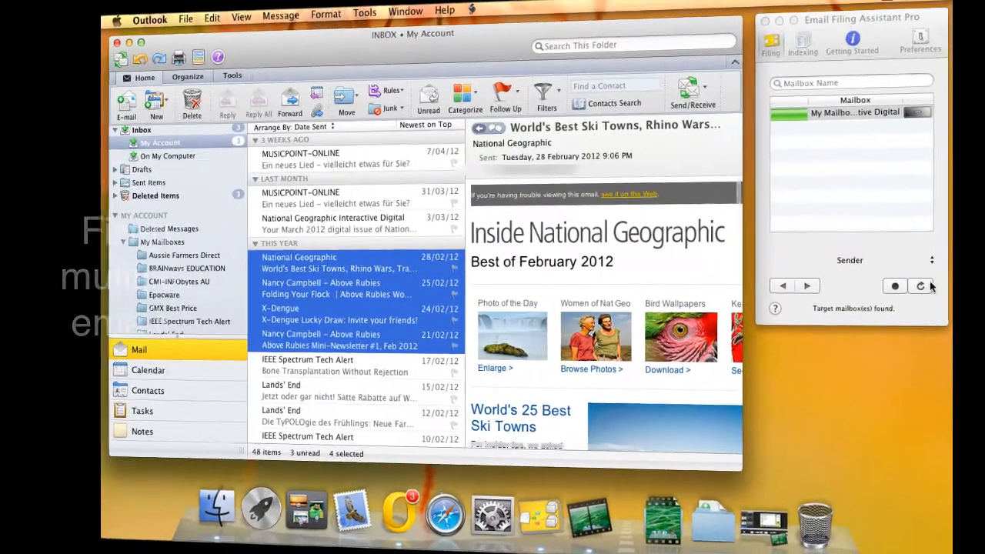
click(926, 285)
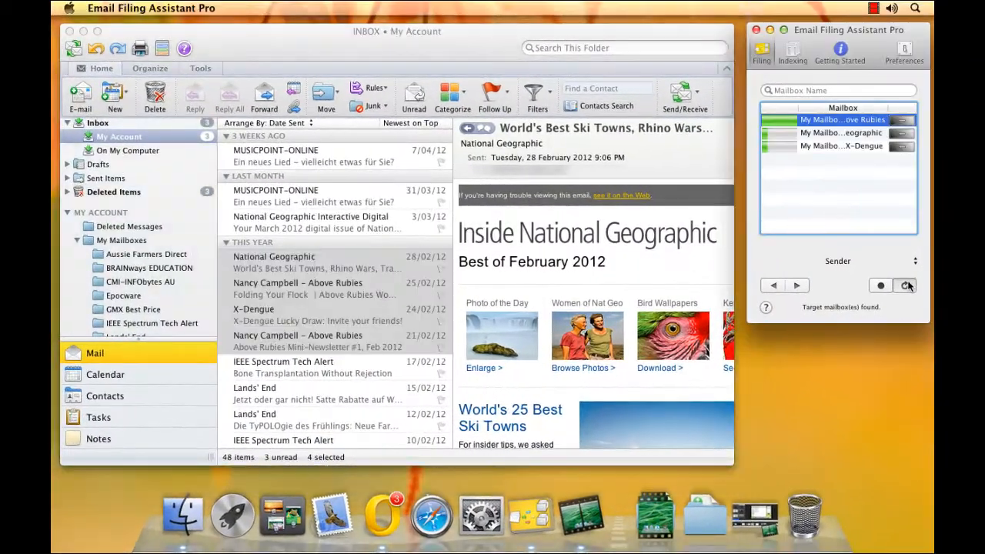
click(774, 134)
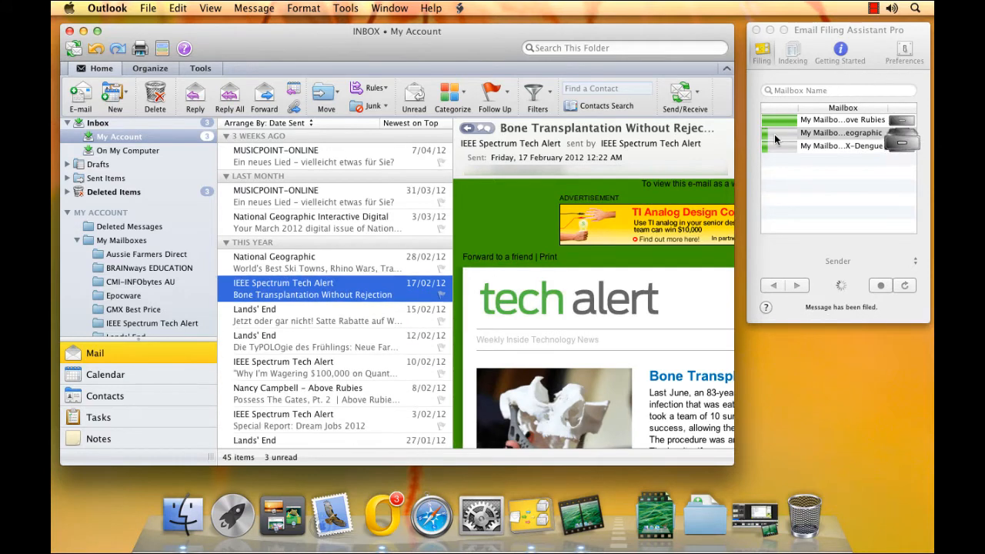
scroll(151, 289, down, 5)
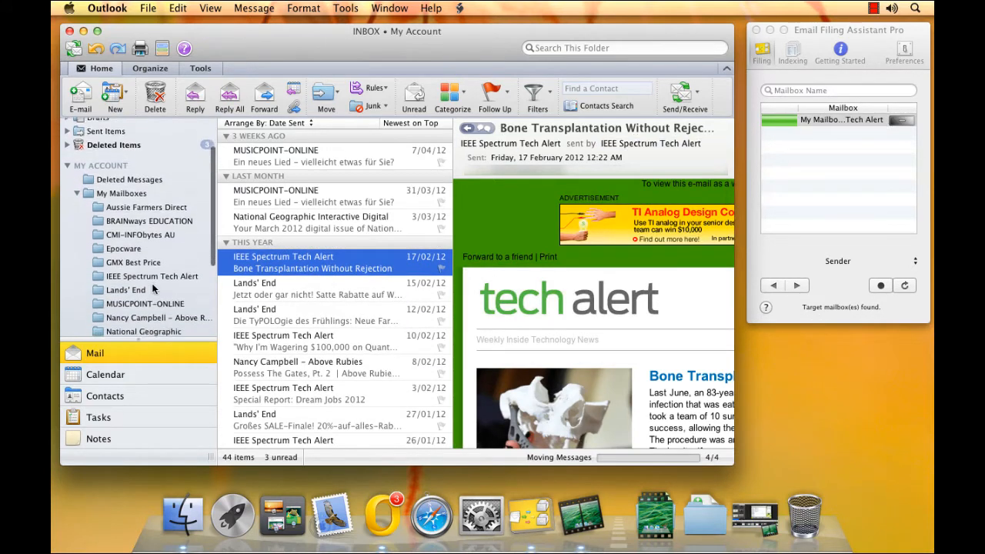
click(153, 296)
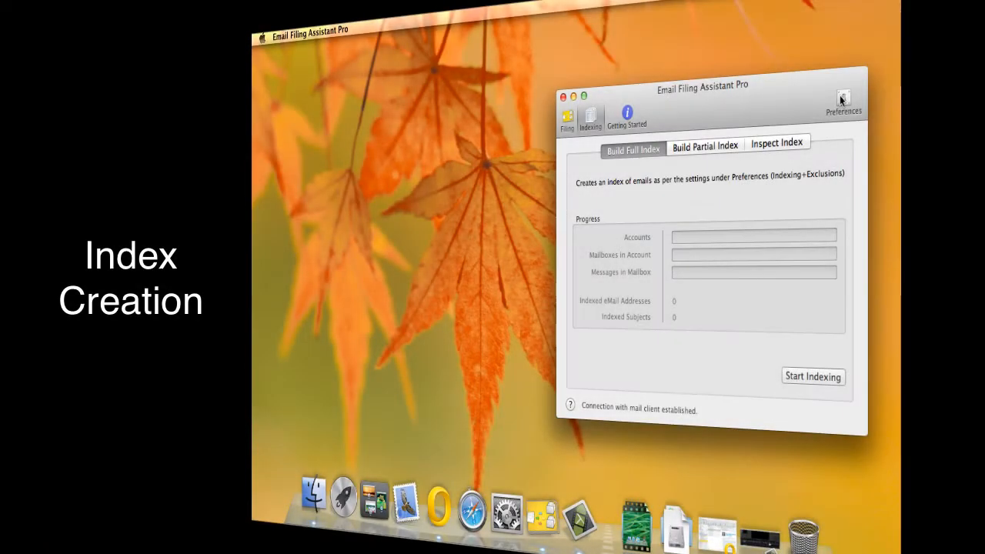
Review the indexing preferences and build the full email index
click(838, 100)
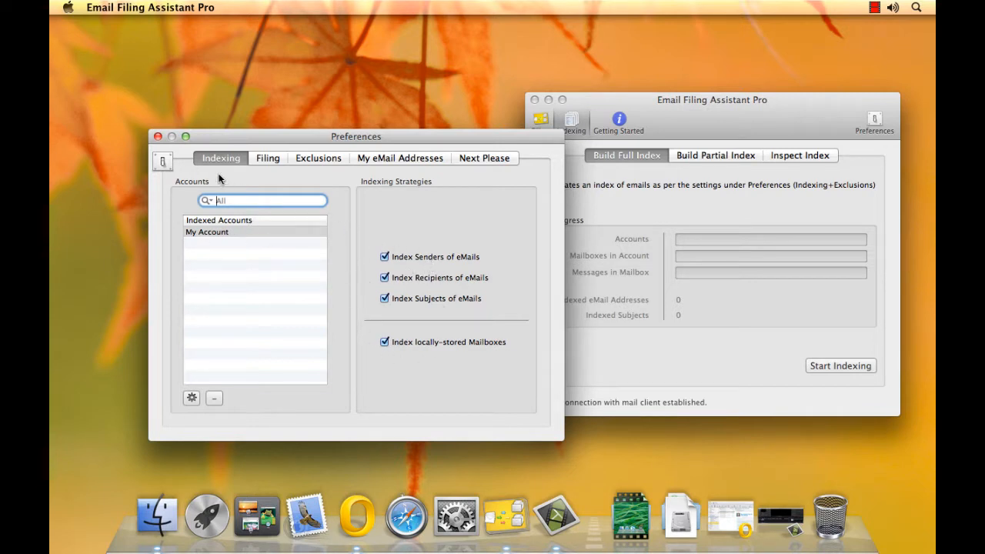
click(157, 137)
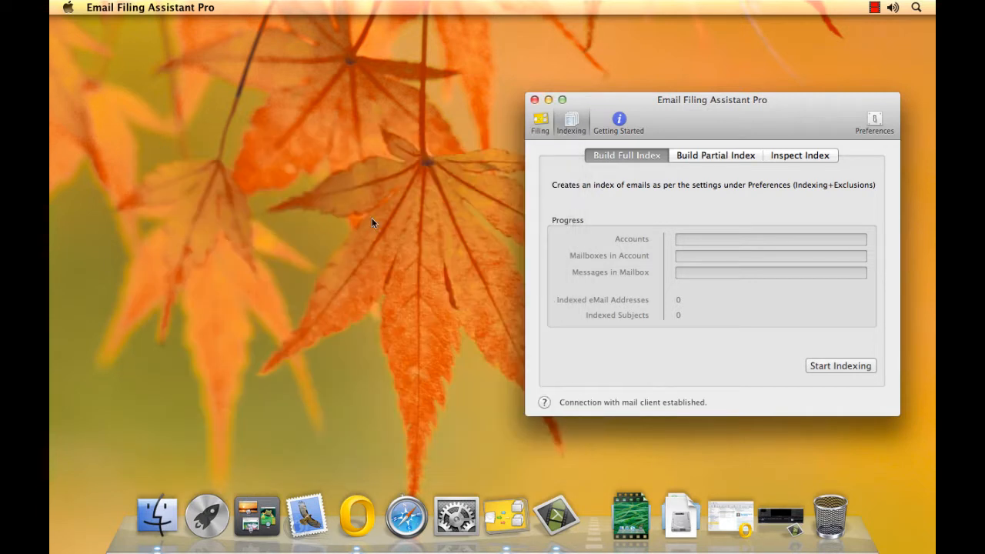
click(817, 366)
click(747, 254)
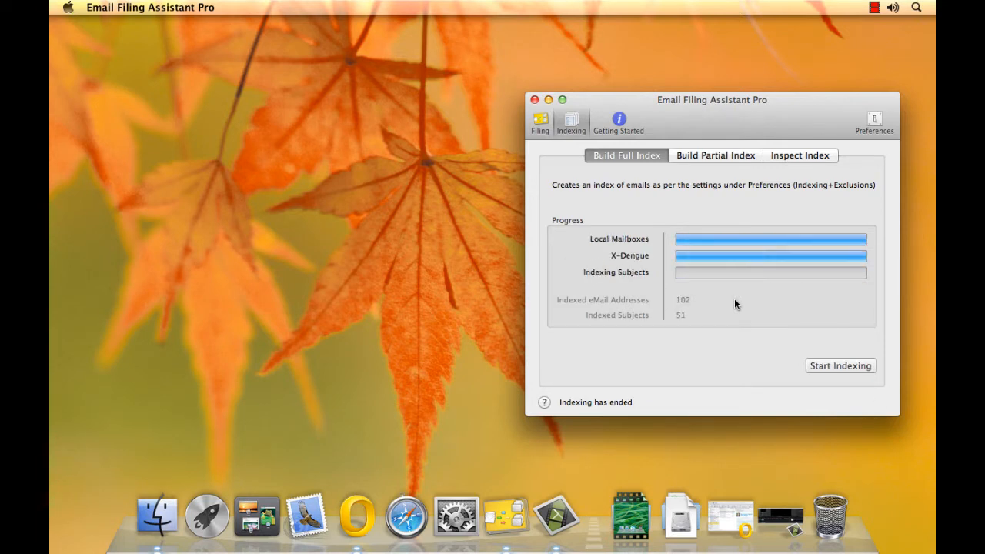
Inspect the email addresses in the index, sorted by descending relevance
click(810, 158)
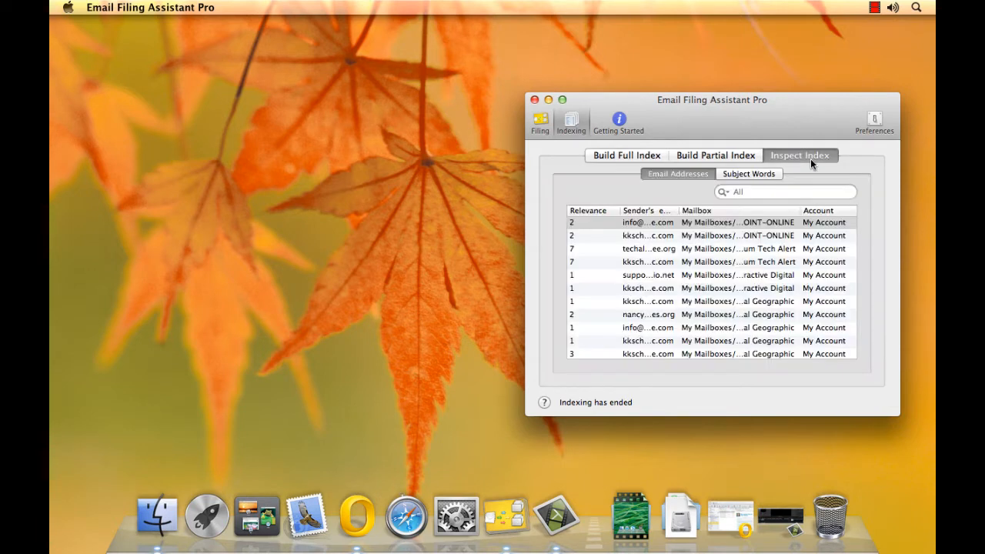
click(604, 210)
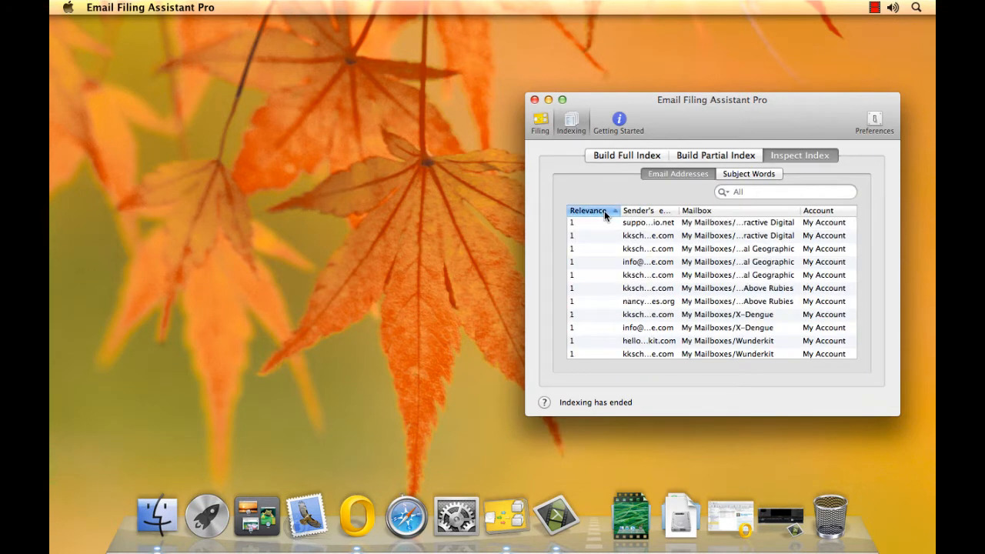
click(604, 210)
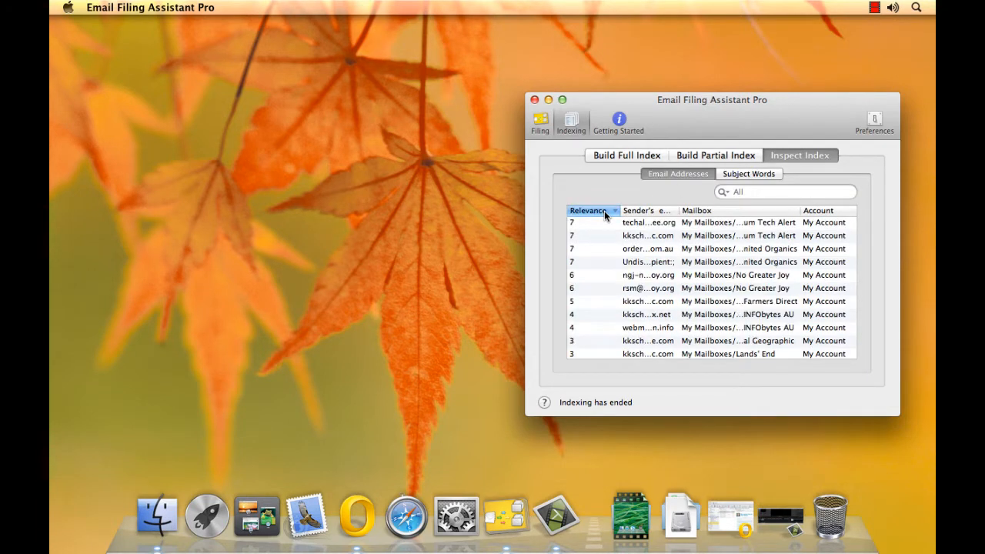
Filter the indexed email addresses by "auss", and remove the search text
click(771, 192)
text(auss)
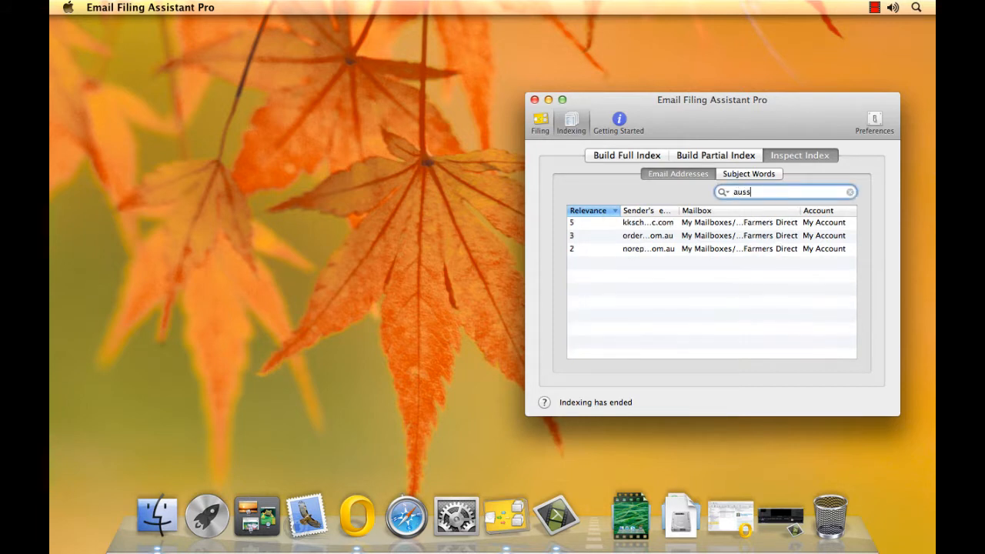
key(BackSpace)
key(BackSpace)
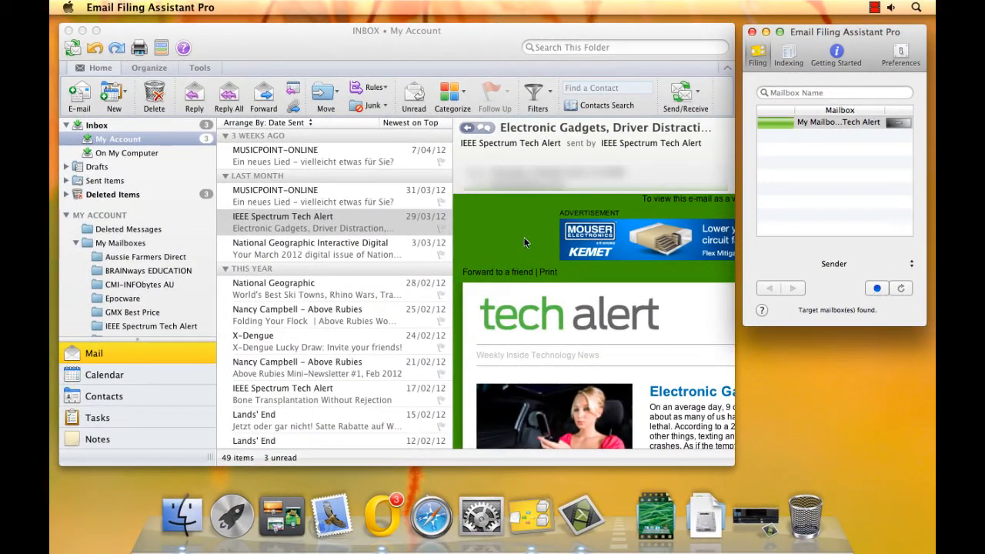
Step down through the inbox emails from the 29/03/12 IEEE Spectrum Tech Alert message, examining the mailboxes proposed for each
click(263, 227)
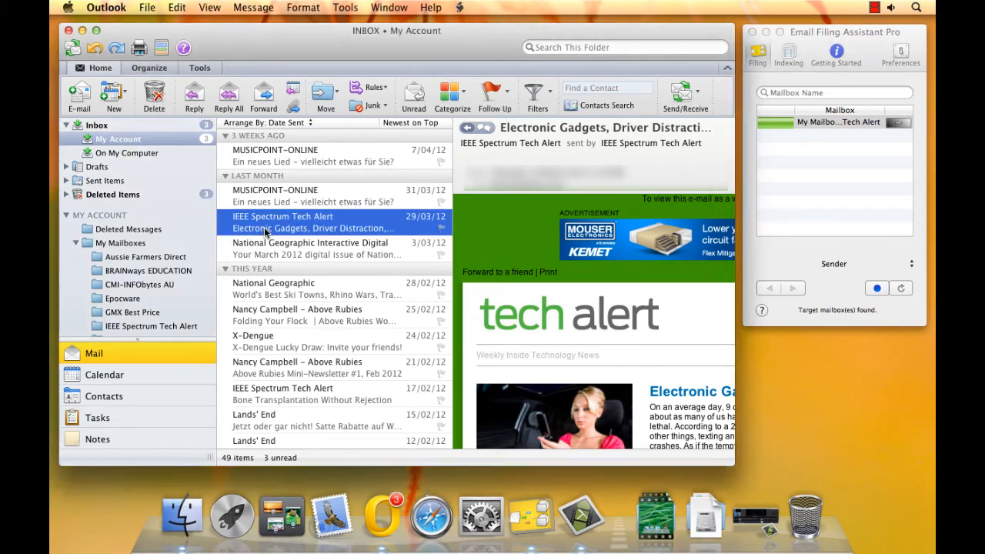
key(Down)
key(Down)
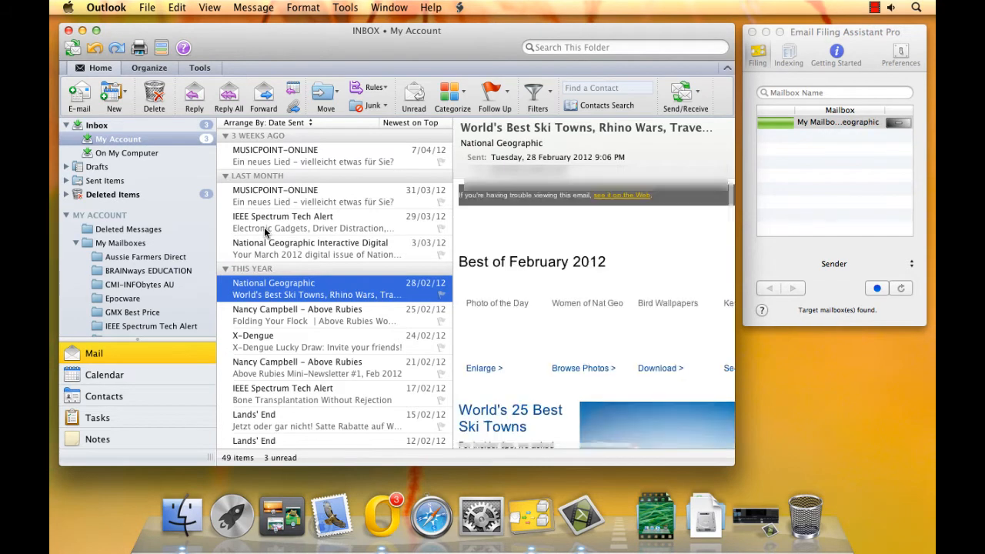
key(Down)
key(Down)
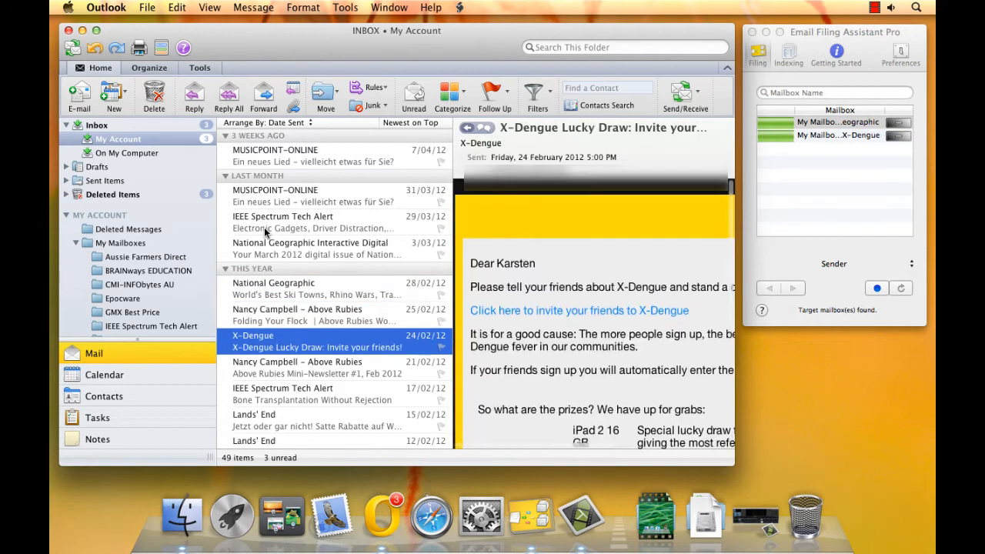
key(Down)
key(Down)
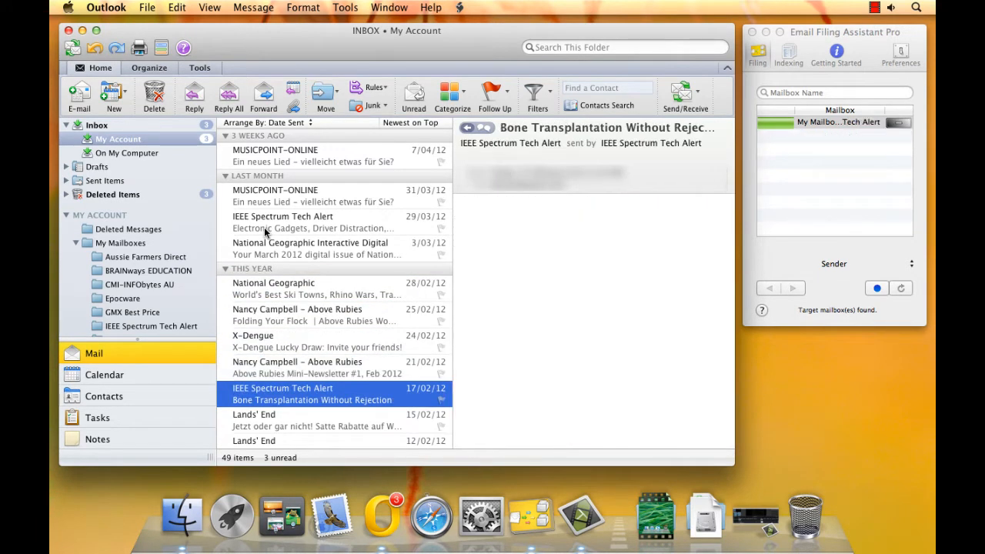
key(Down)
key(Down)
key(Down)
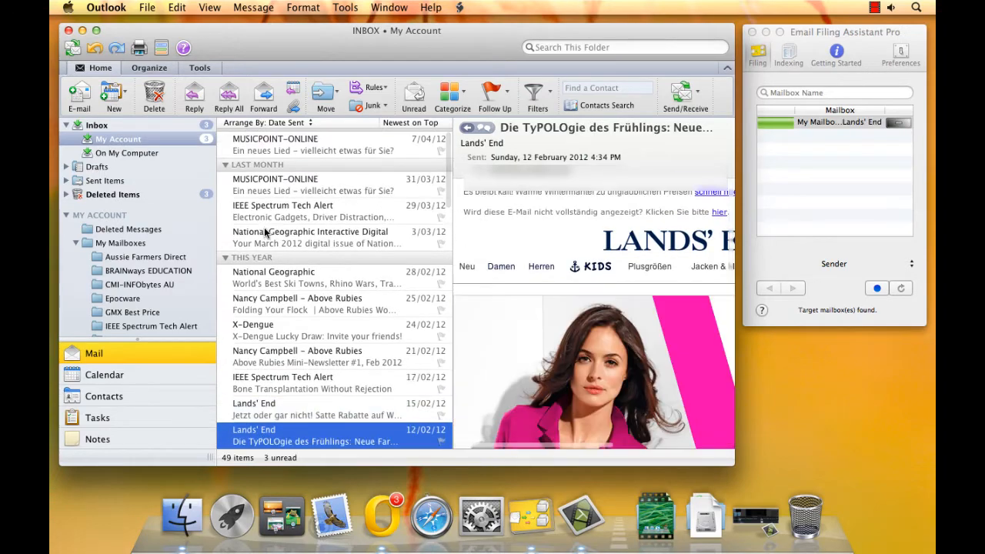
key(Down)
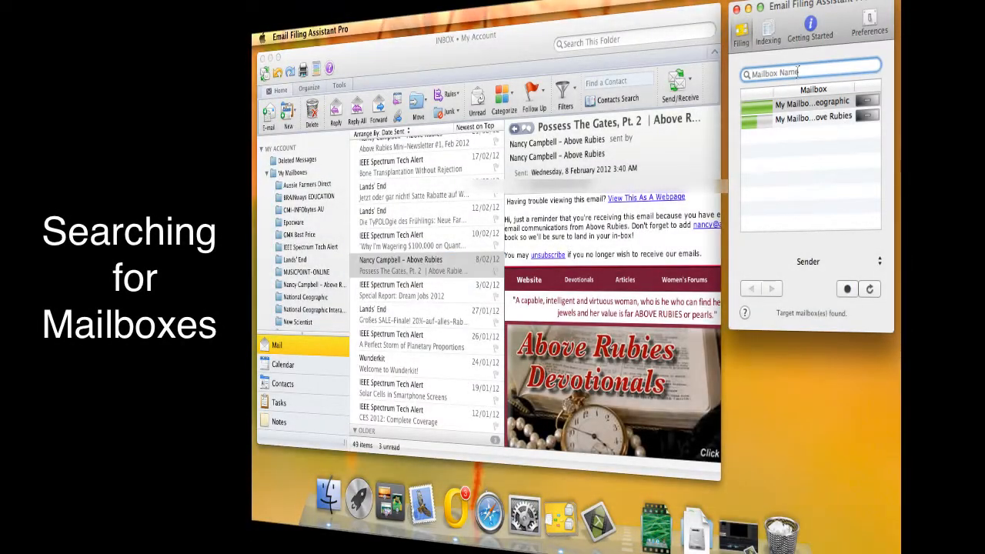
Search the mailbox names for "ie" and "musi", and clear the search
text(iee)
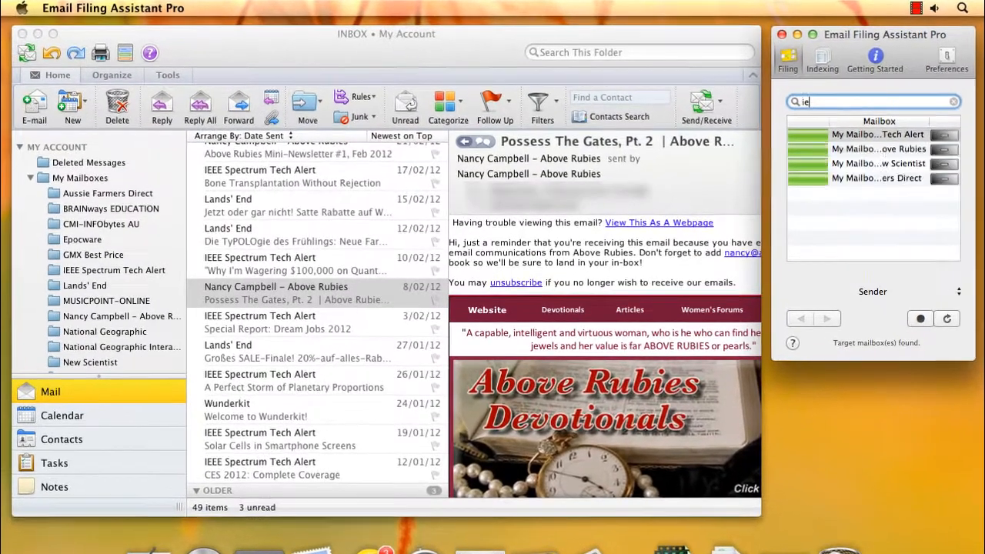
text(mus)
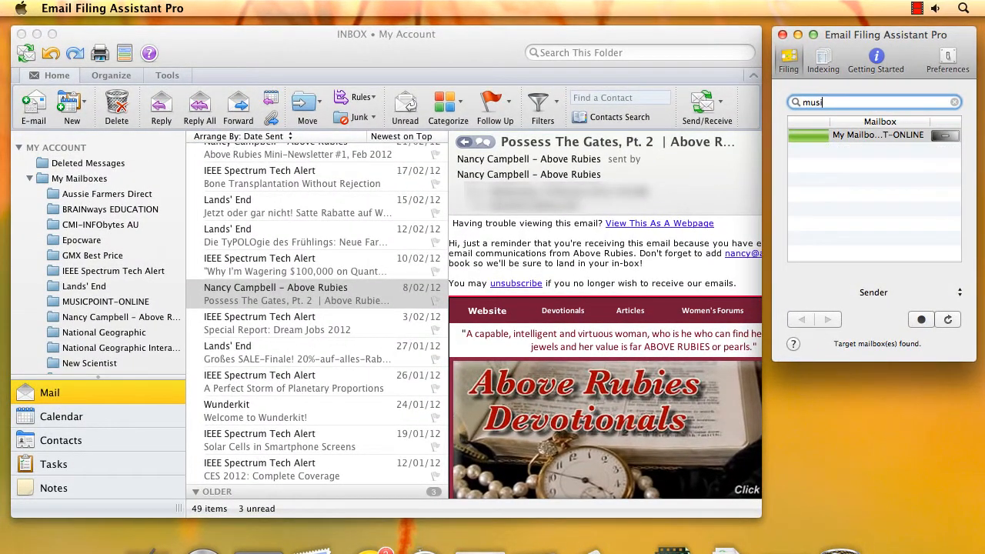
key(BackSpace)
key(BackSpace)
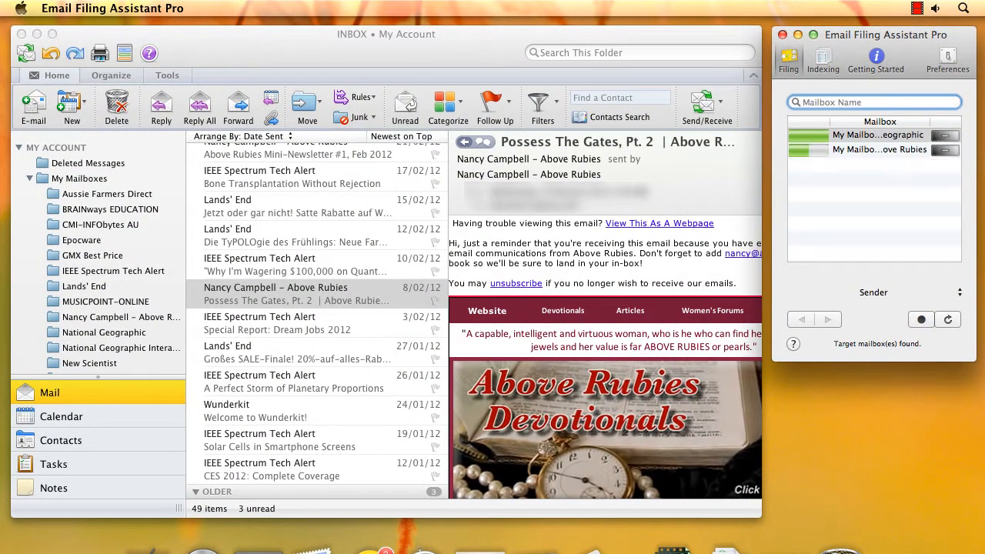
Search the mailbox names for "lan", and replace that search with "nati"
text(lan)
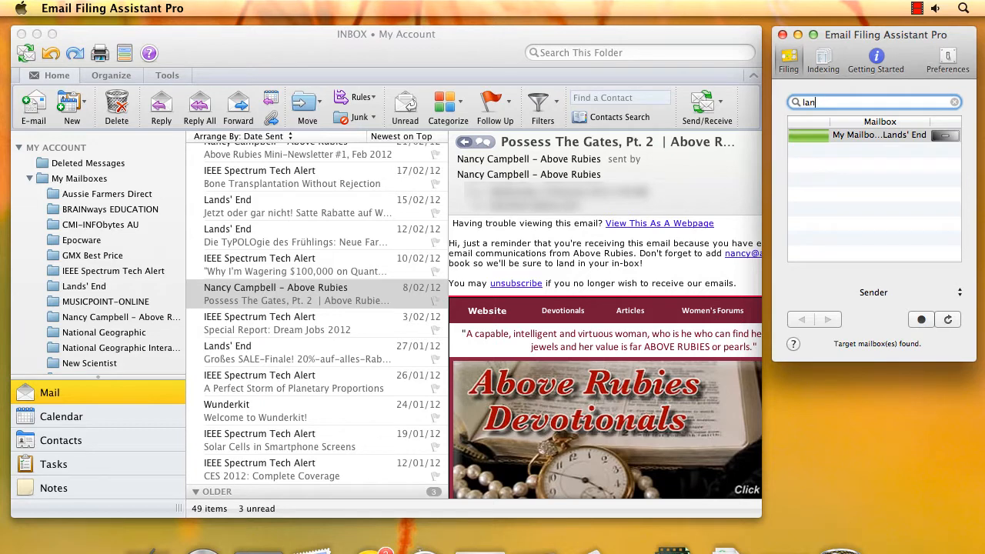
key(BackSpace)
key(BackSpace)
key(BackSpace)
text(na)
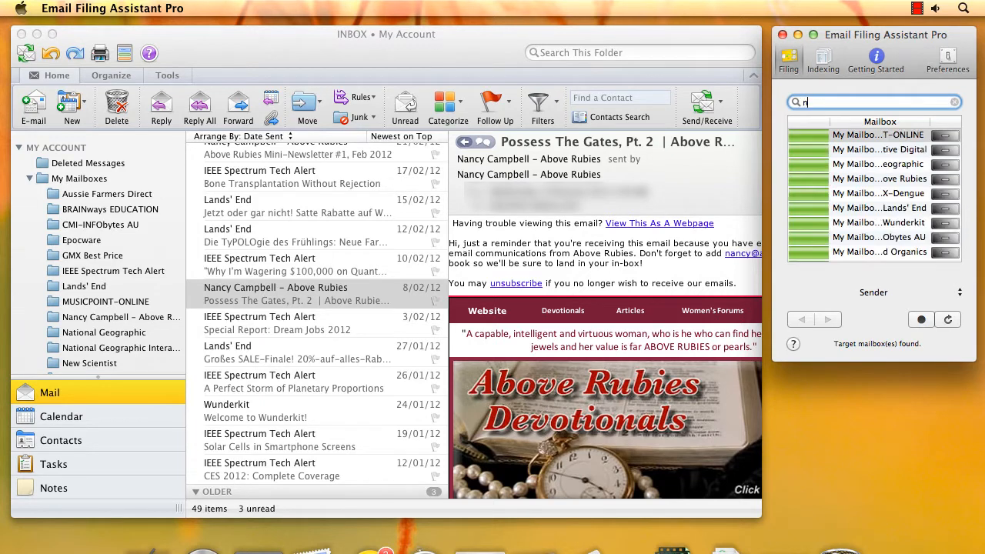
text(ti)
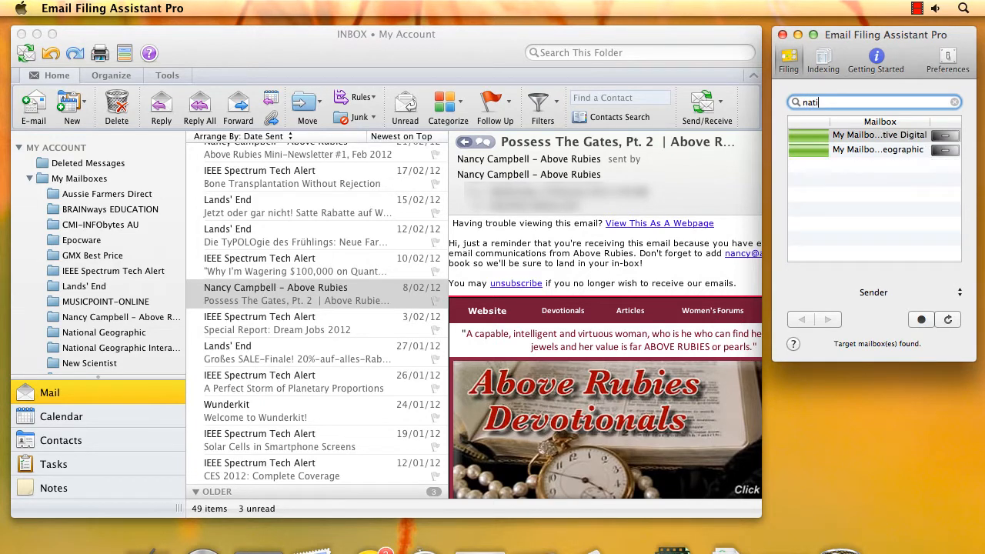
Expand the filing window to its detailed Individual view and replace the mailbox search with "a"
click(787, 60)
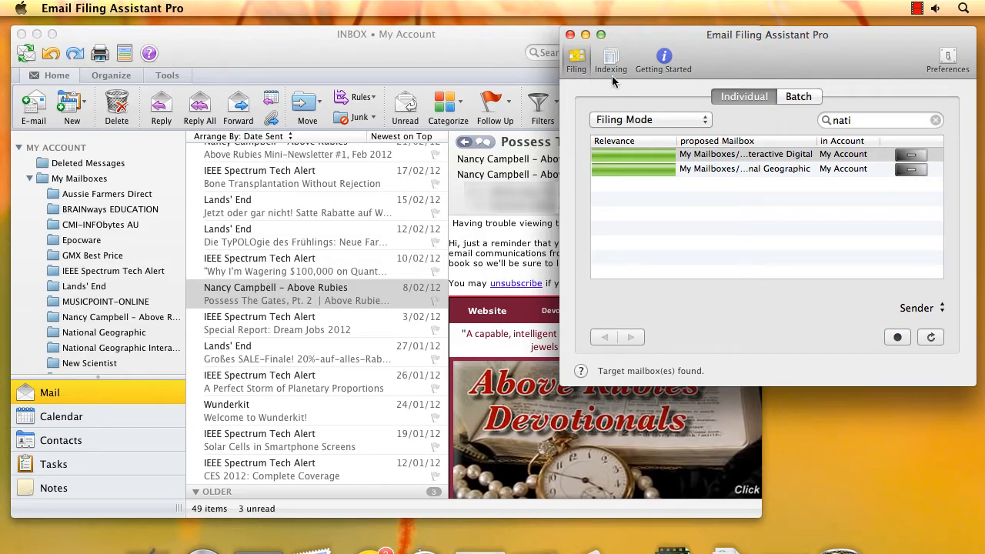
click(935, 121)
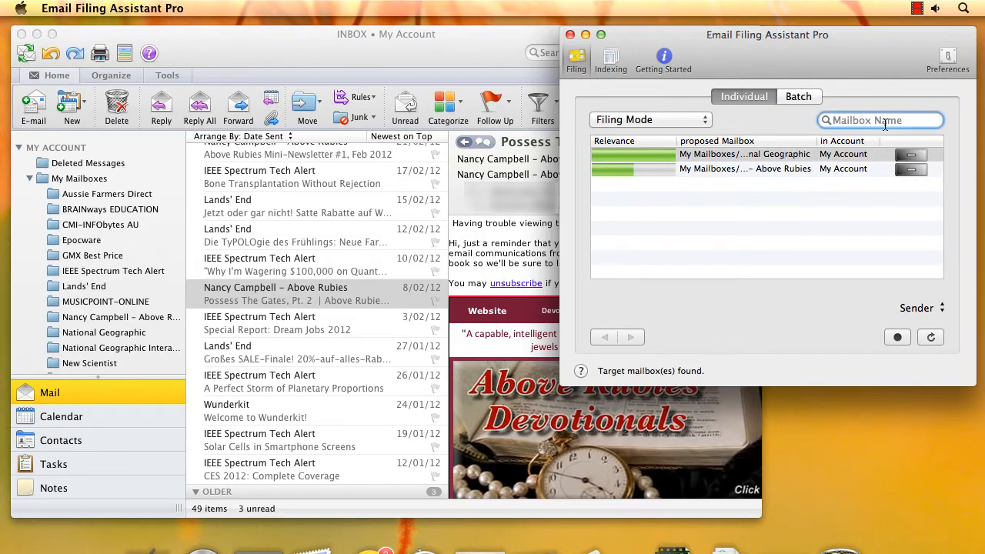
text(a)
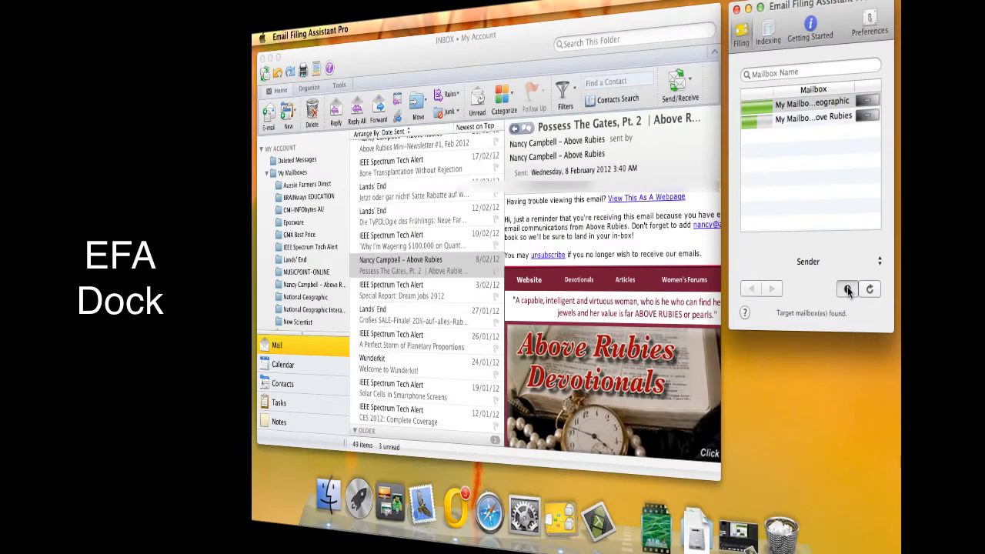
Turn on automatic mailbox proposals, and minimise the assistant in favour of an enlarged Outlook inbox window
click(848, 290)
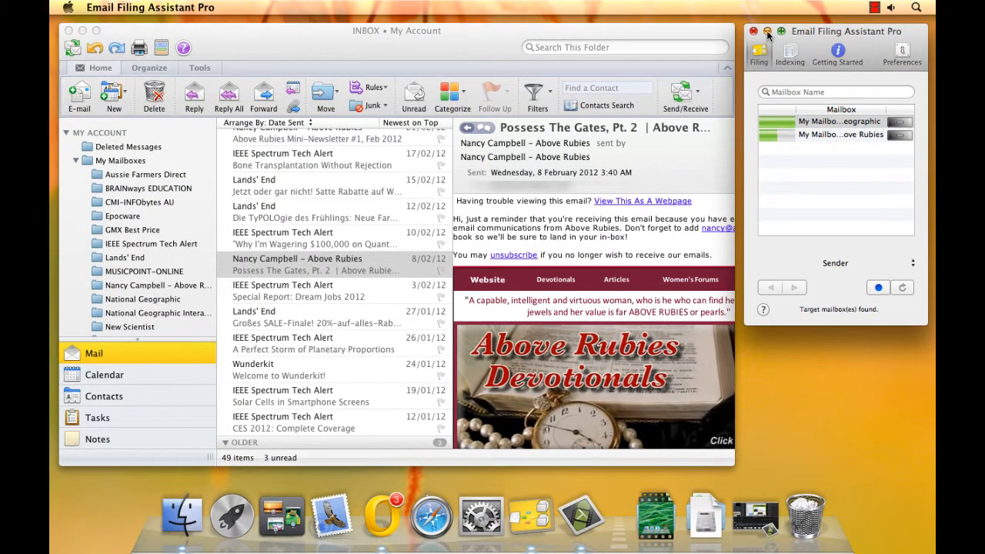
click(767, 32)
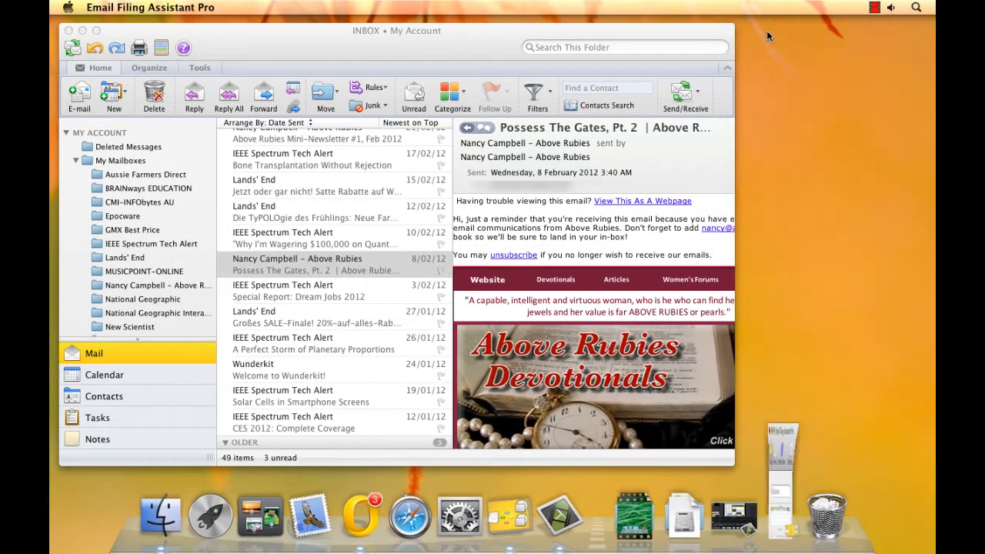
click(96, 31)
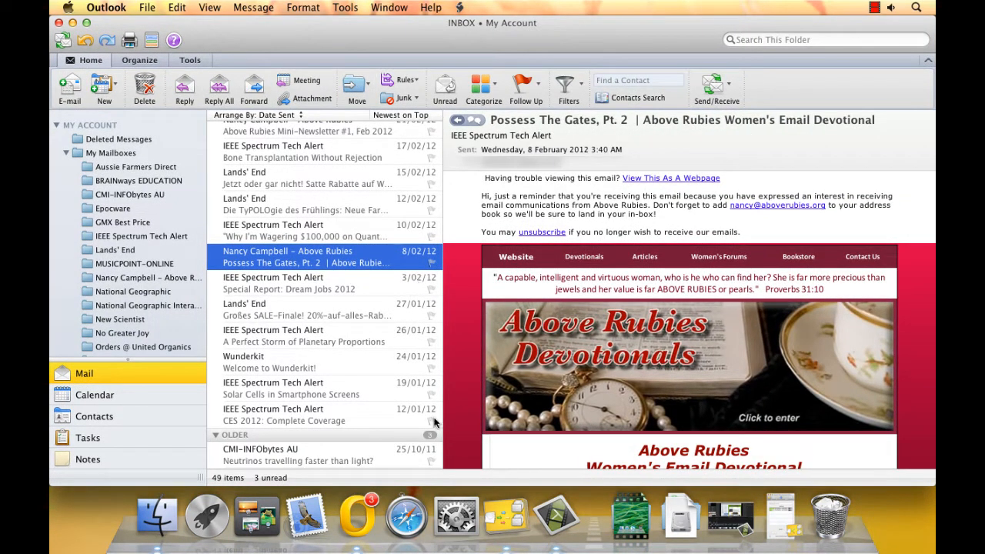
File the "Possess The Gates, Pt. 2" email into the proposed Above Rubies mailbox from the assistant's Dock entry
right_click(507, 525)
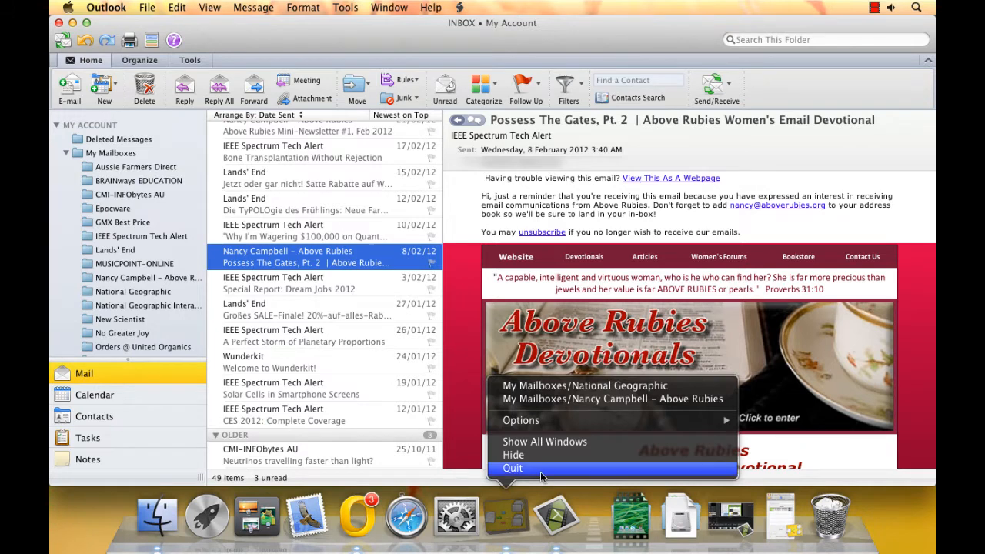
click(528, 400)
File the "Special Report: Dream Jobs 2012" email into the proposed IEEE Spectrum Tech Alert mailbox from the assistant's Dock entry
key(Down)
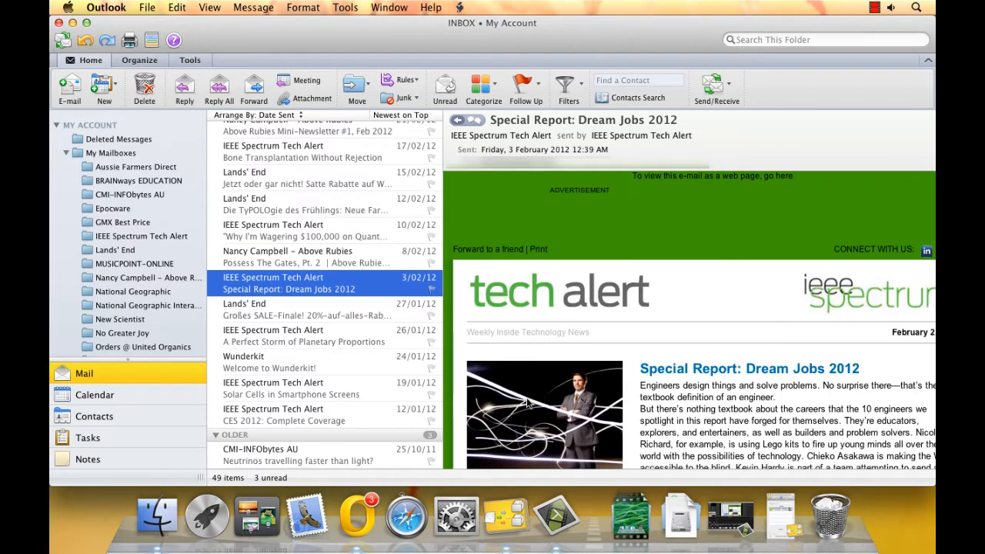
right_click(512, 518)
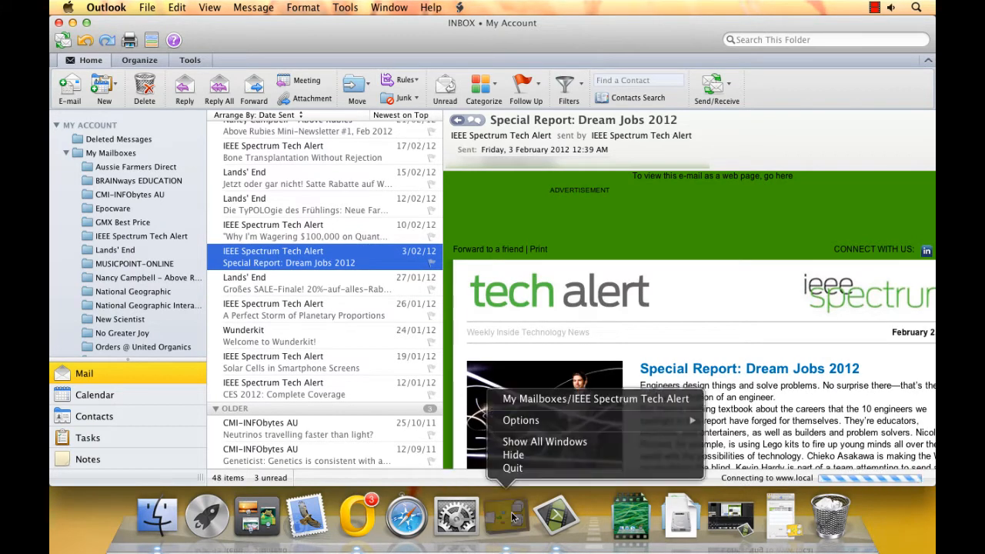
click(521, 401)
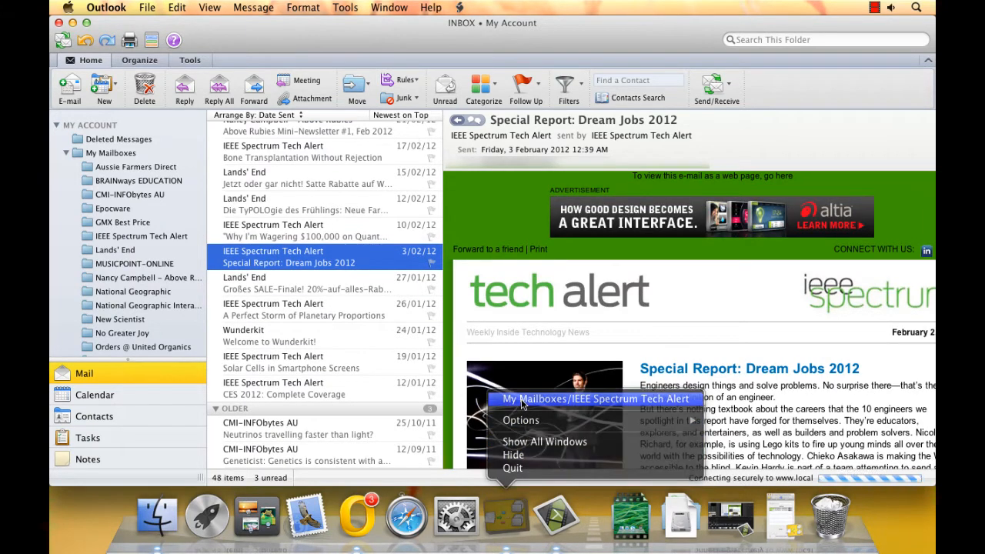
File the "Großes SALE-Finale!" email into the proposed Lands' End mailbox from the Dock, and bring up the proposals for the following email
right_click(508, 517)
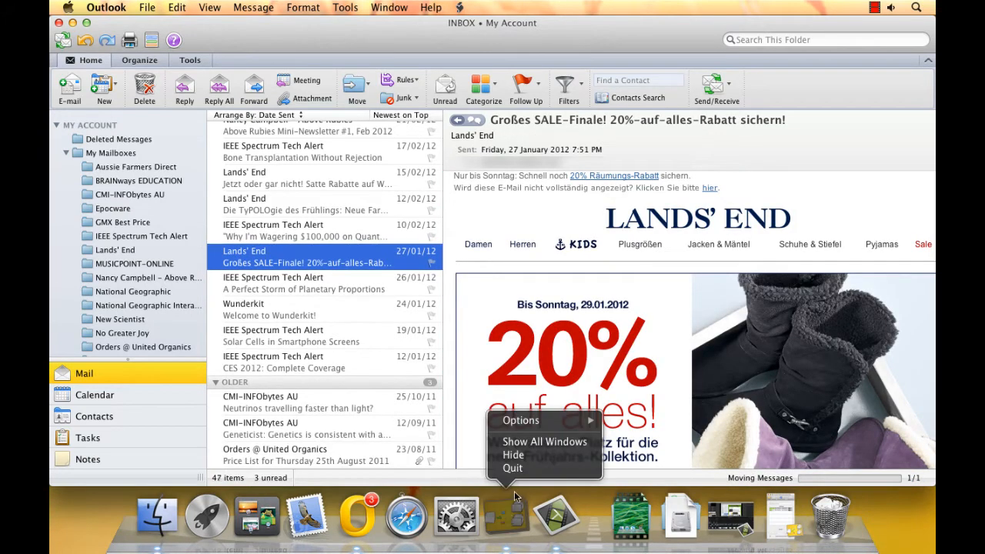
click(513, 506)
right_click(516, 508)
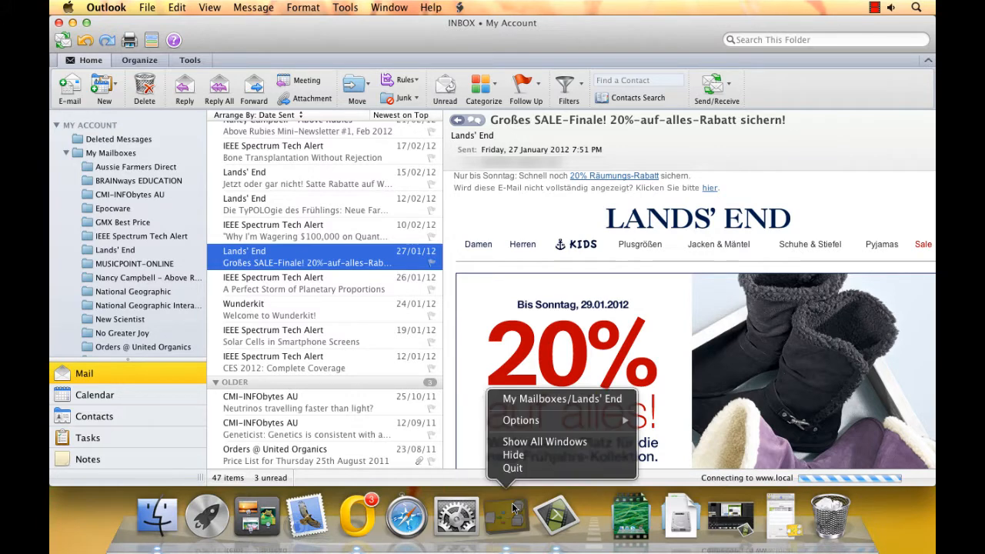
click(523, 400)
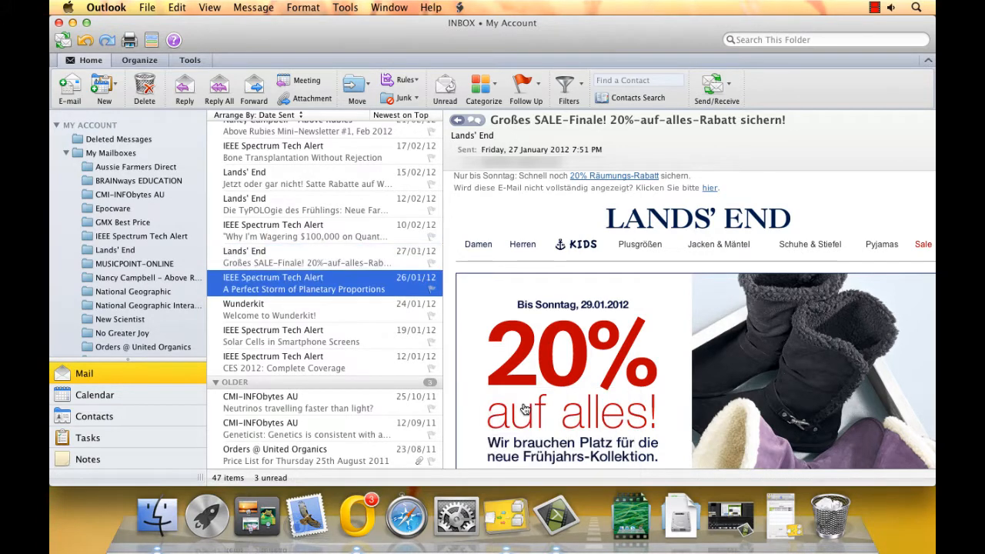
right_click(511, 514)
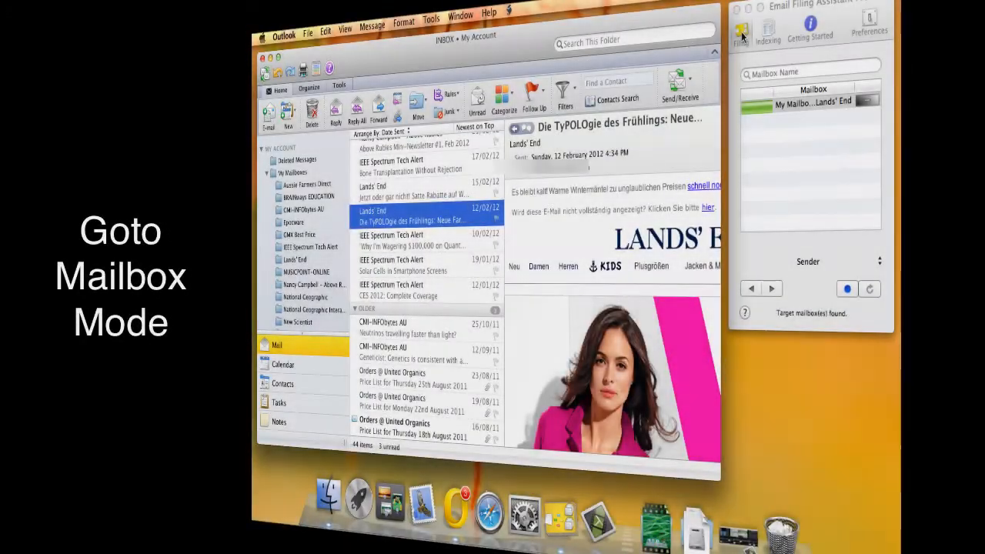
Expand the filing window to its detailed view, switch it to Goto Mailbox Mode and go to the proposed Lands' End mailbox
click(742, 34)
click(742, 35)
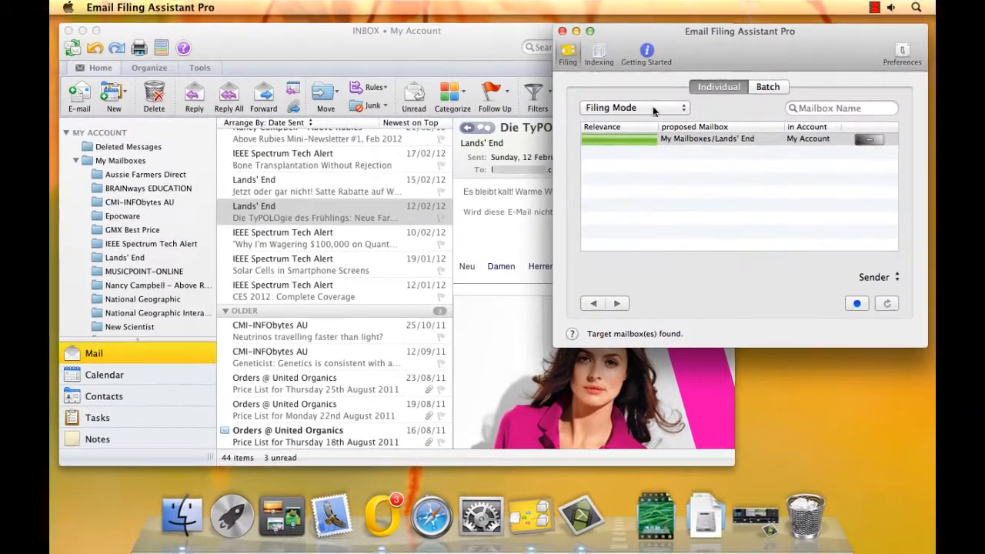
click(652, 106)
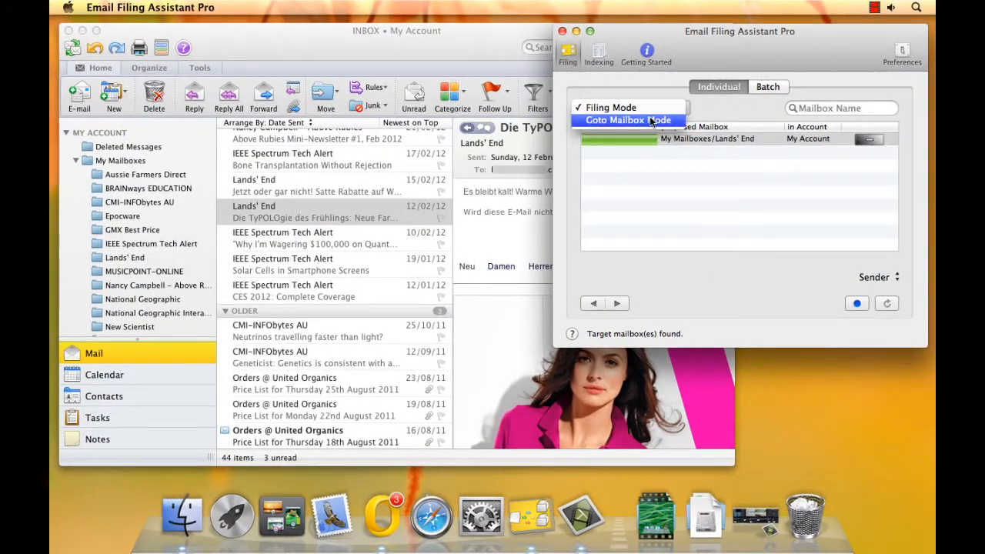
click(650, 120)
click(631, 138)
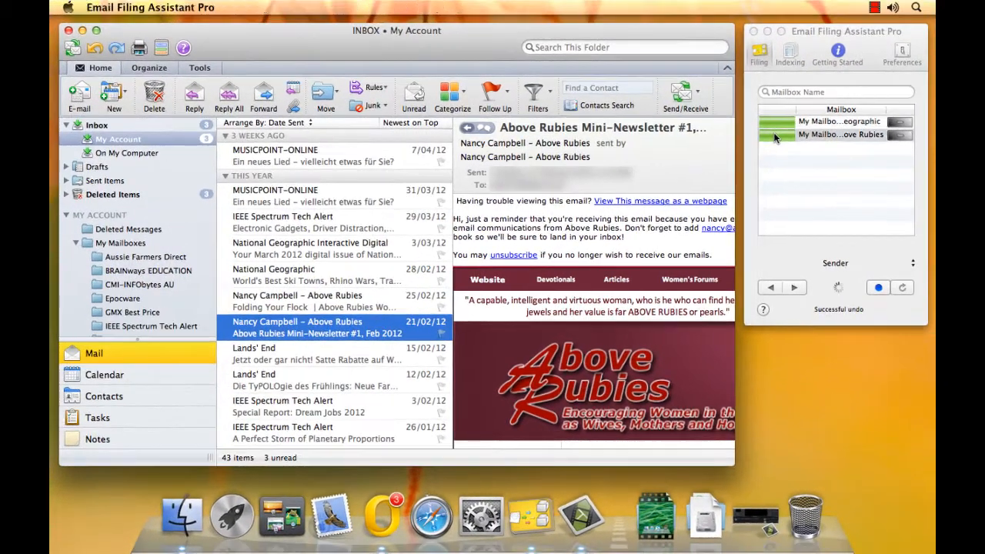
File the "Above Rubies Mini-Newsletter #1, Feb 2012" email into the proposed Above Rubies mailbox, and undo that filing
click(775, 137)
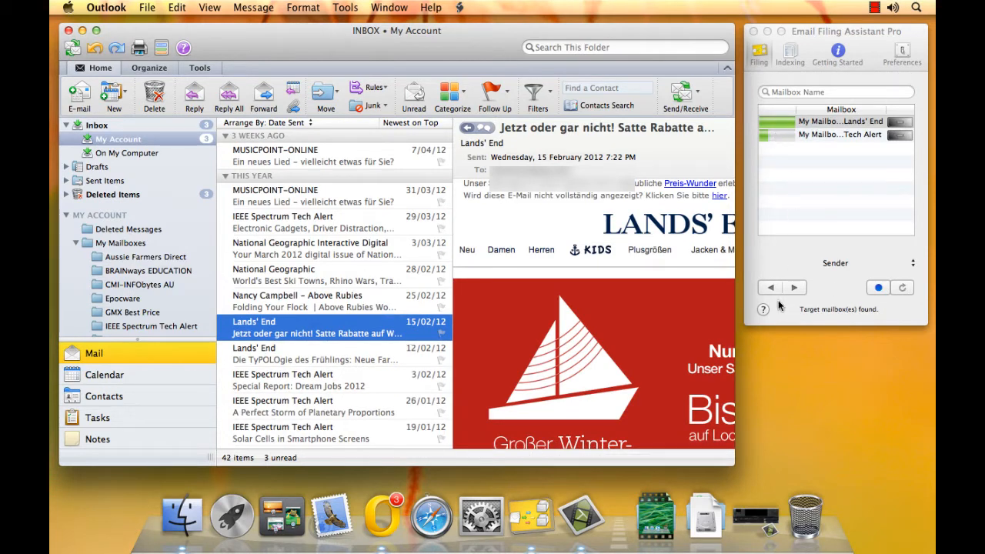
click(770, 287)
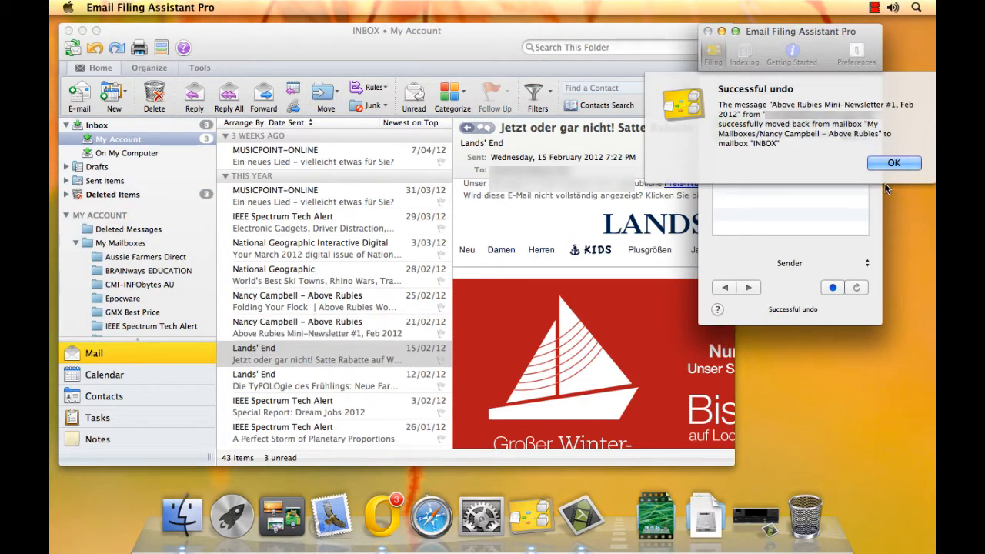
click(885, 163)
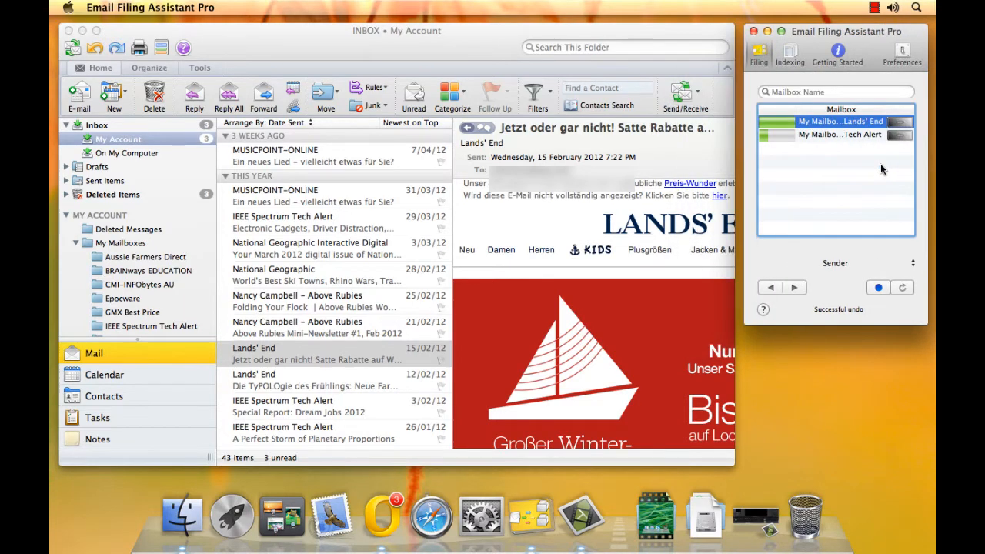
File the "Above Rubies Mini-Newsletter #1" email and the Lands' End email after it into the last-used Above Rubies mailbox
click(394, 326)
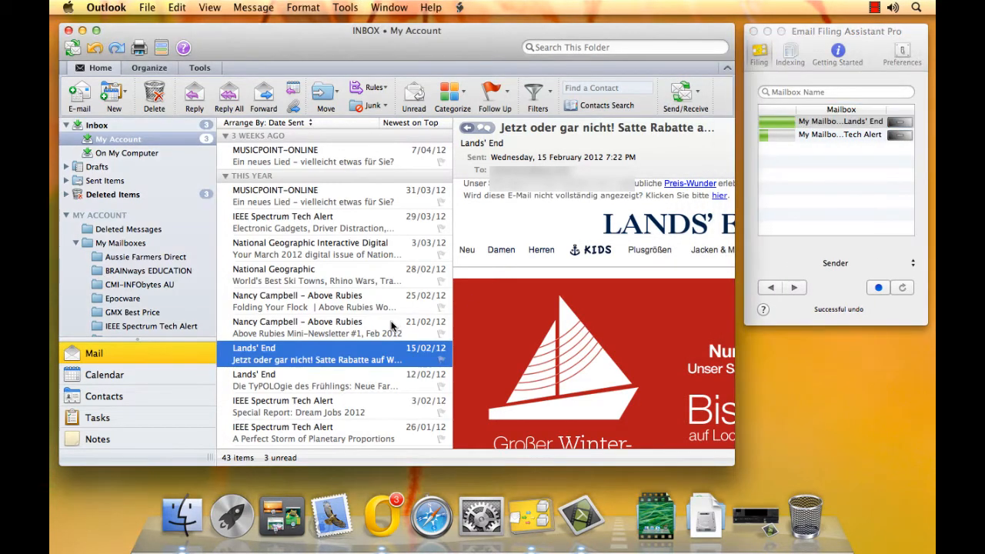
click(394, 327)
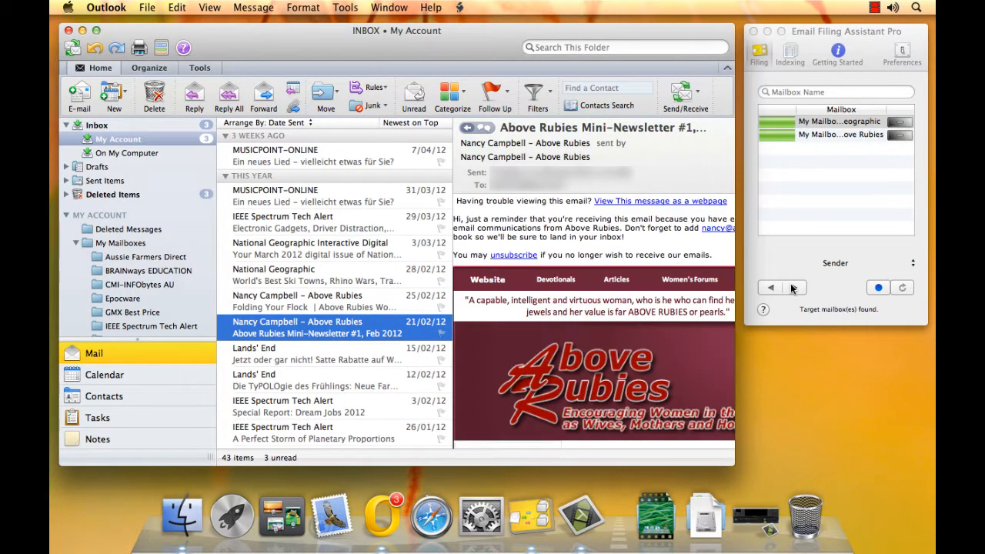
click(796, 289)
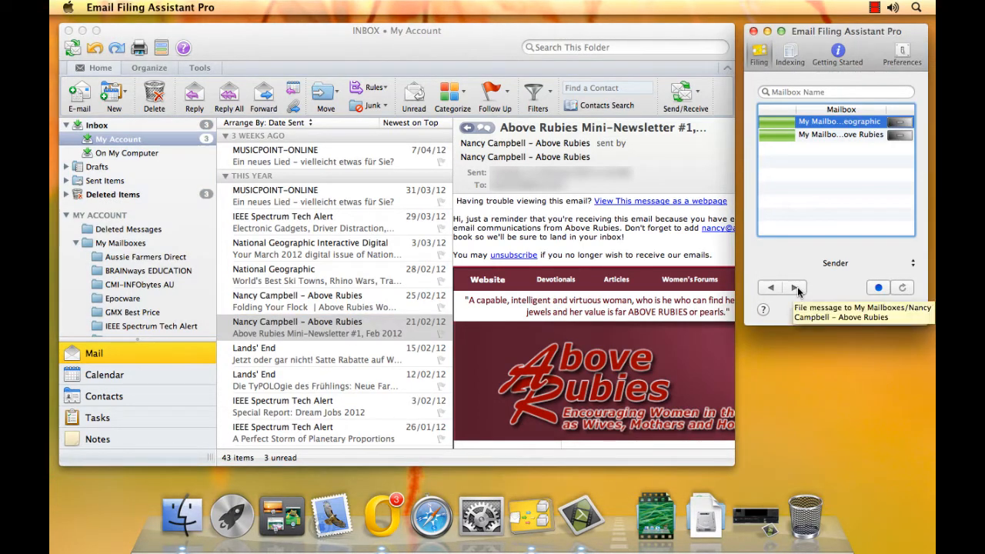
click(798, 289)
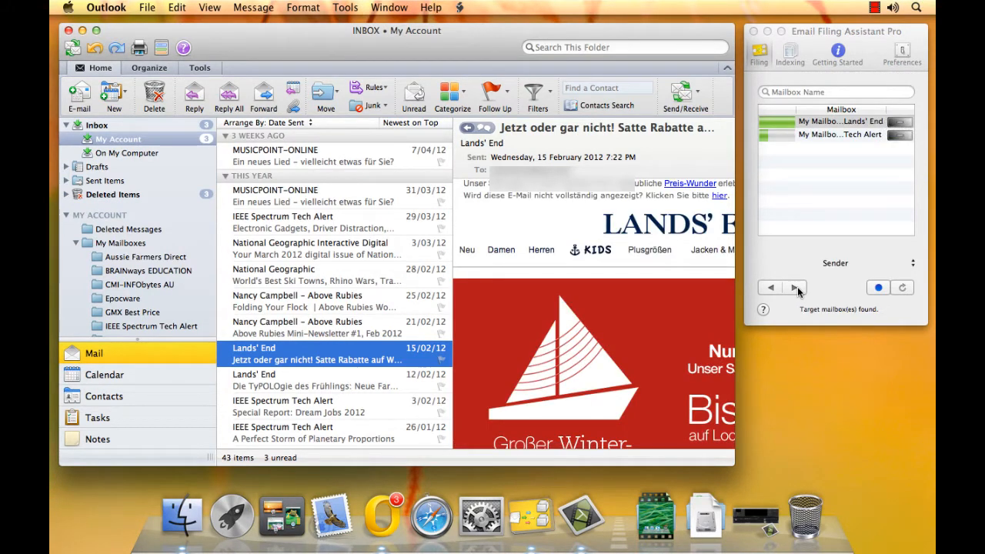
click(798, 289)
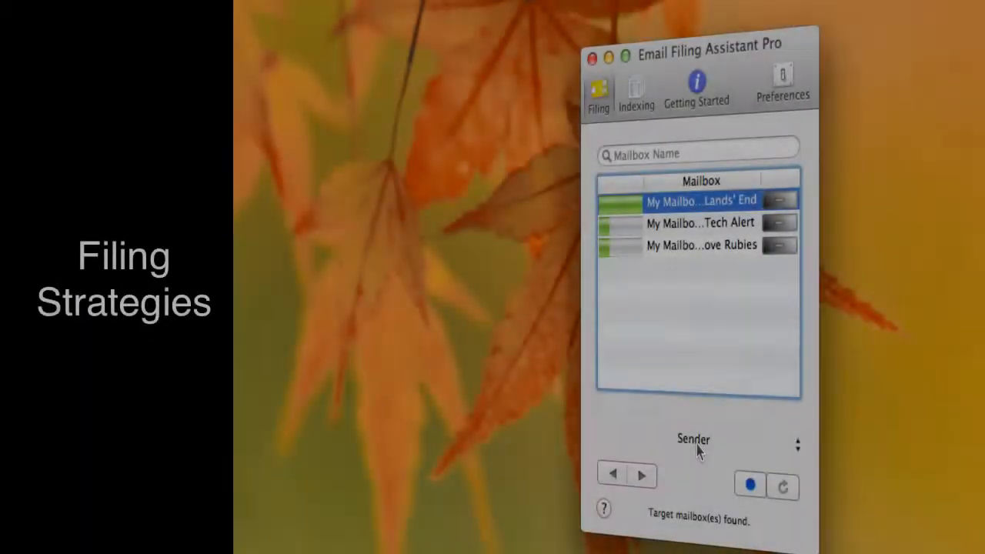
Select the six inbox emails from MUSICPOINT-ONLINE of 31/03/12 through X-Dengue, and set the filing strategy to Mailbox Creation
click(697, 445)
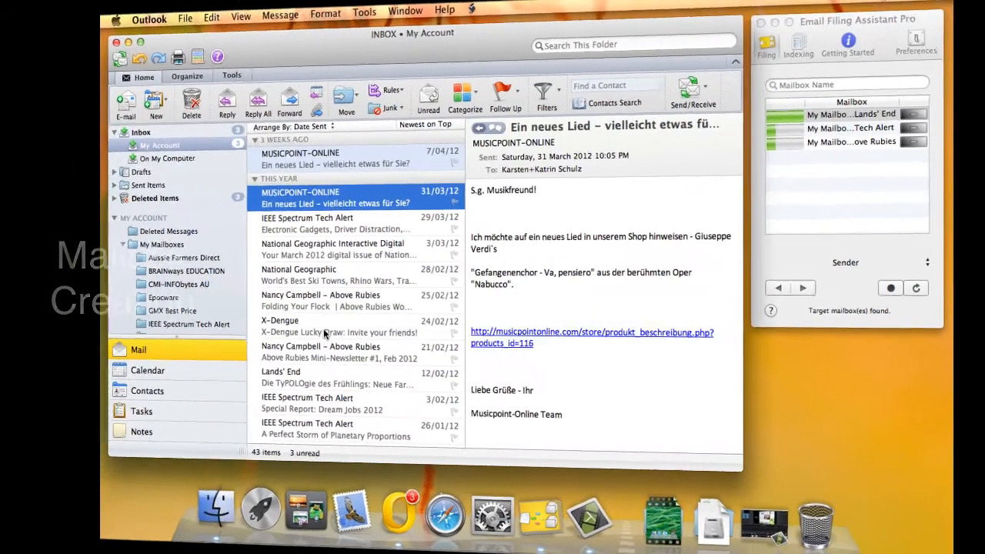
shift+click(323, 328)
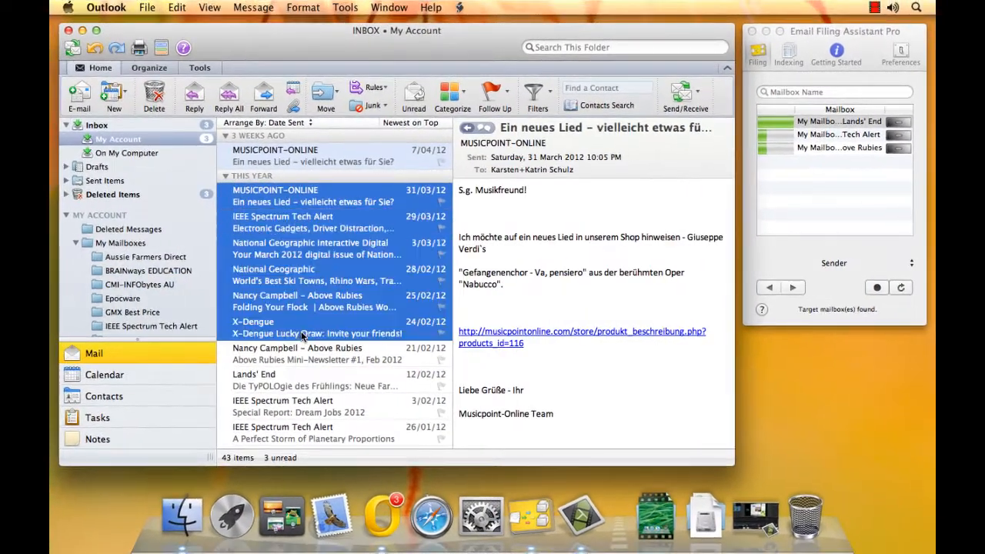
click(830, 265)
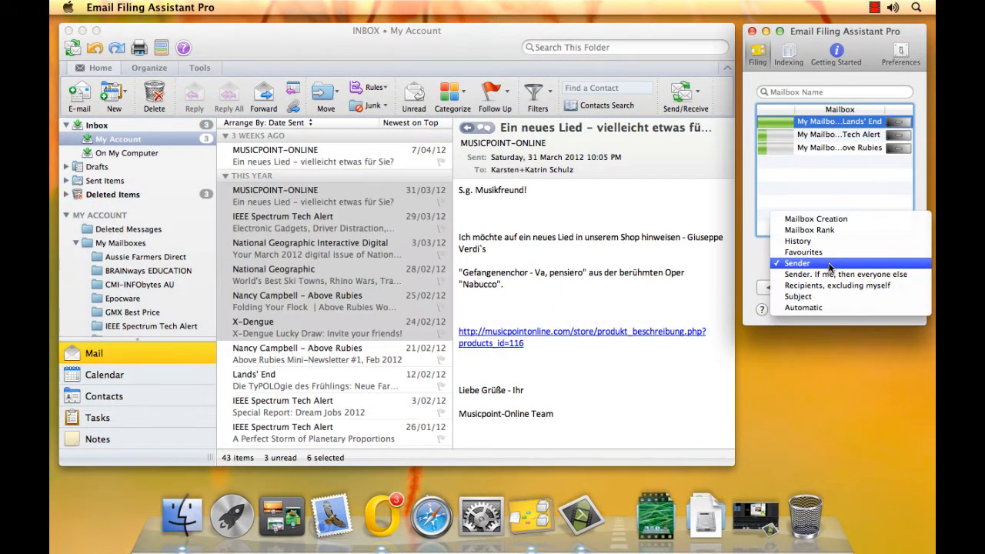
click(820, 220)
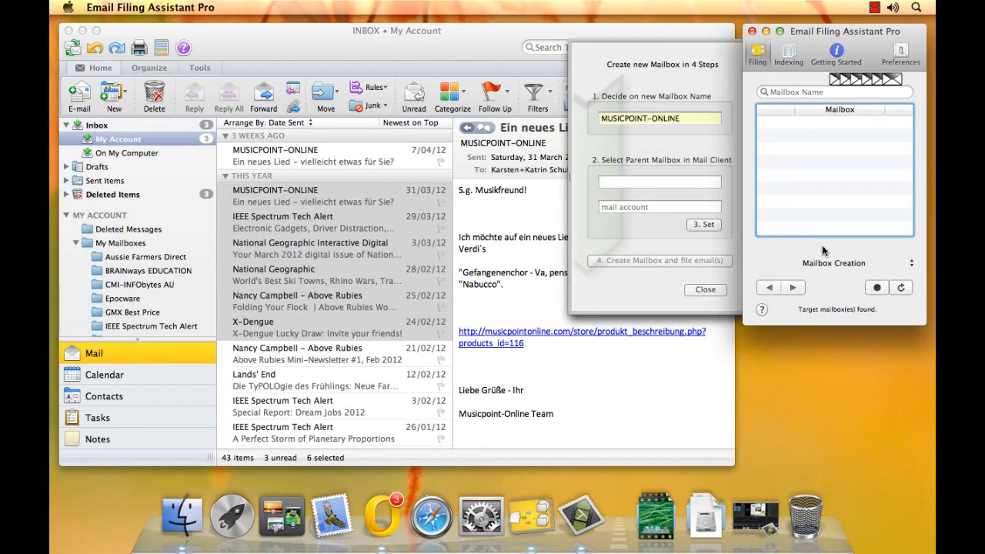
Create a mailbox named "A Project" under My Mailboxes, file the selected emails into it, and open the new mailbox
double_click(695, 119)
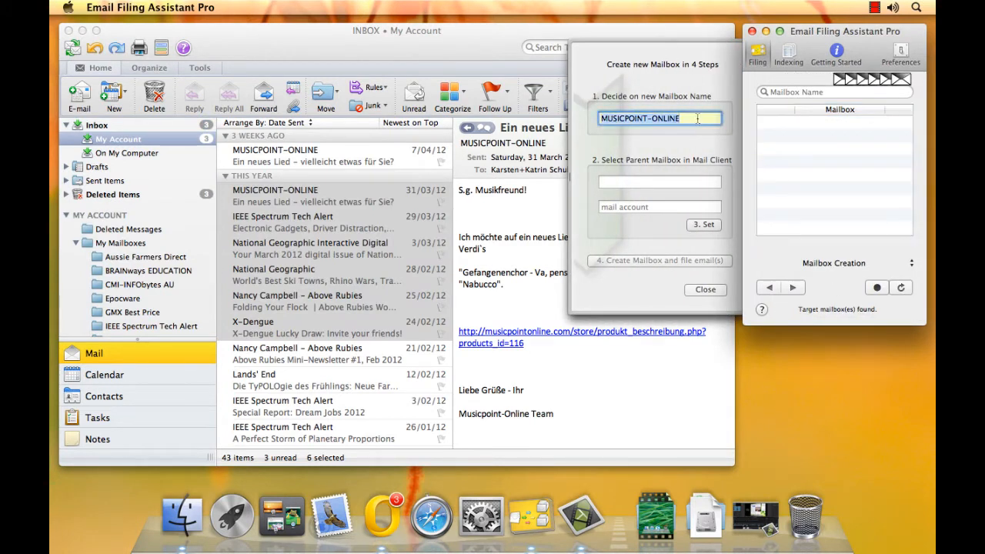
text(A Project)
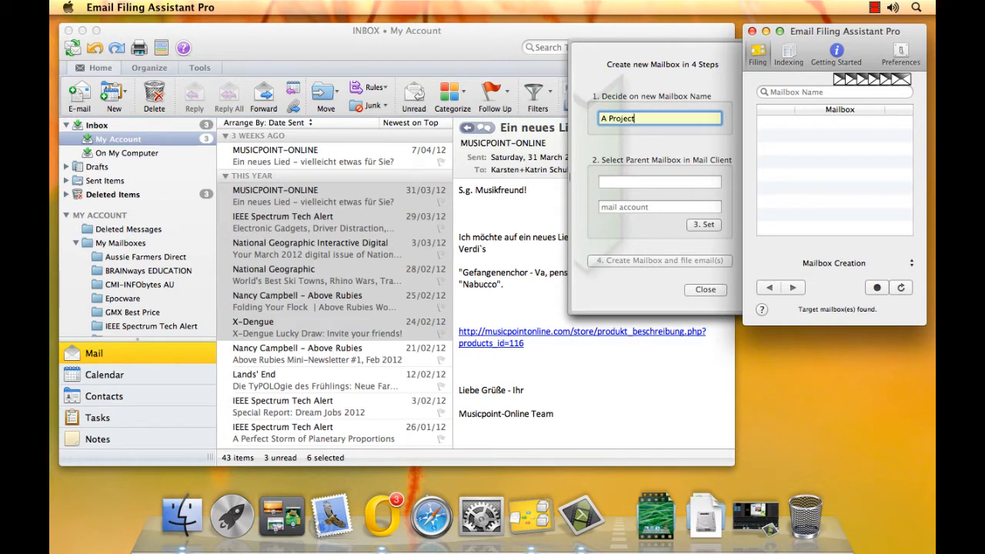
click(120, 245)
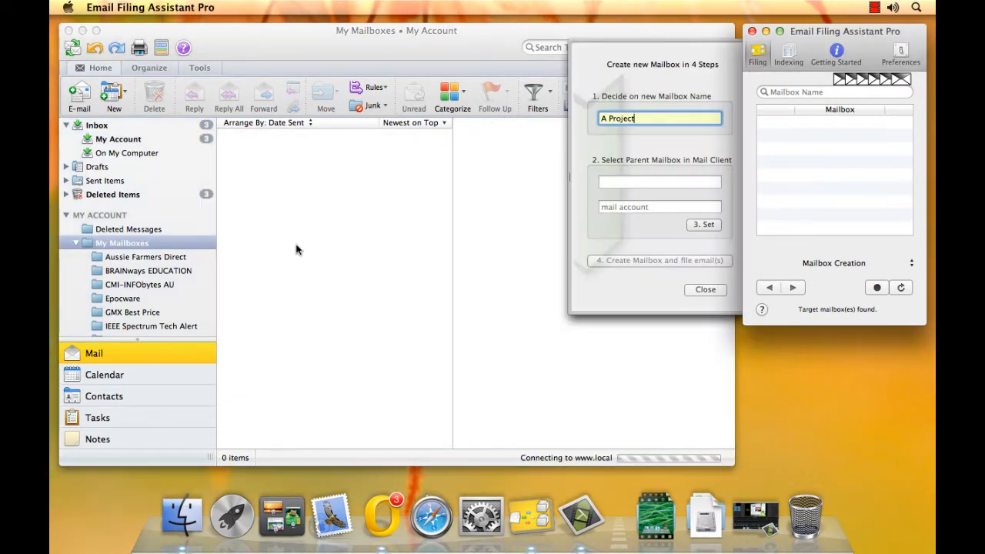
click(702, 224)
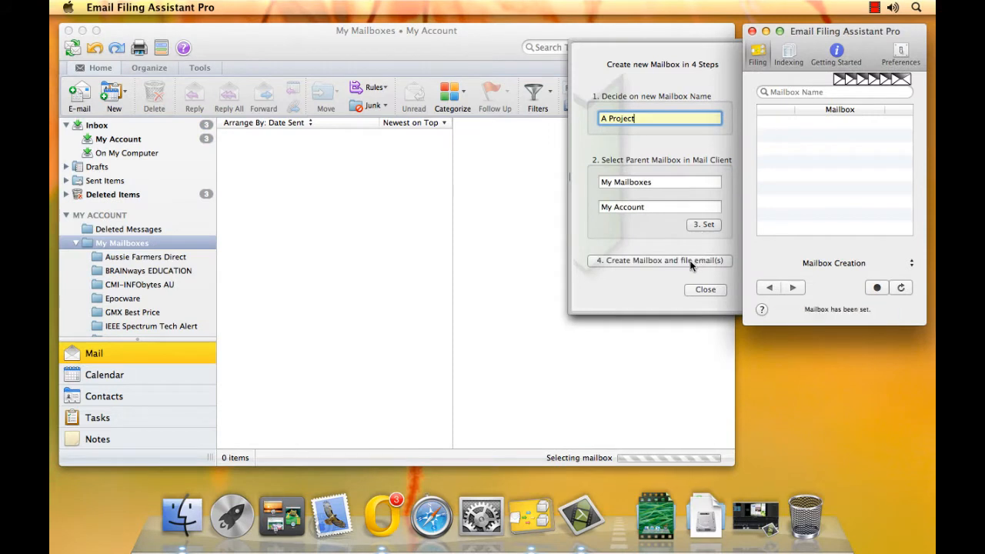
click(693, 262)
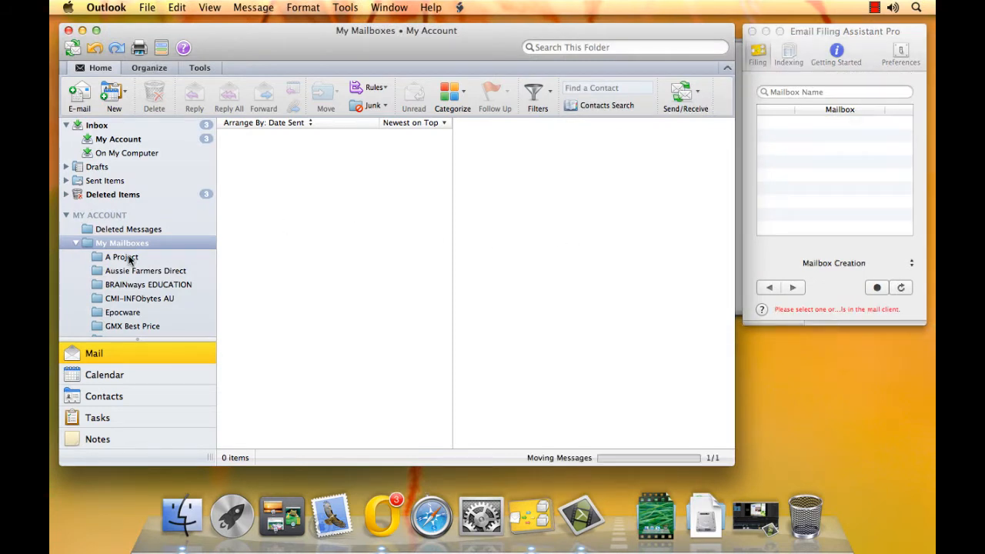
click(123, 257)
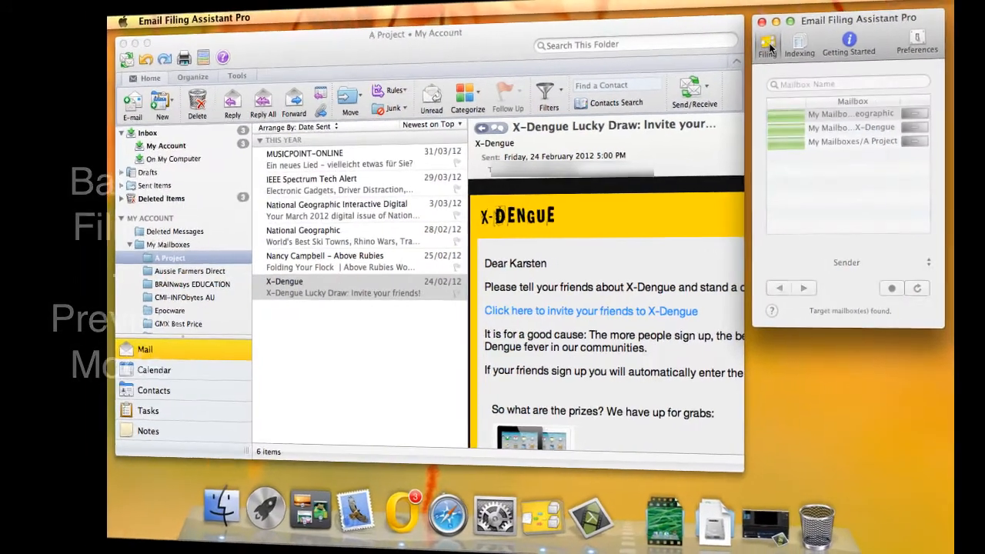
Set My Account's INBOX as the batch mailbox and start batch filing by Sender as a preview using existing mailboxes
click(754, 38)
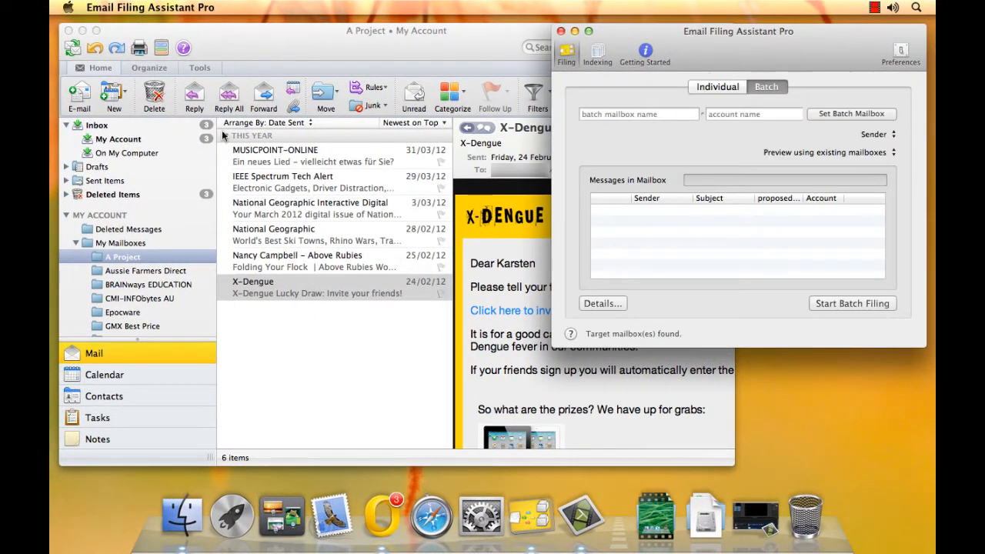
click(145, 141)
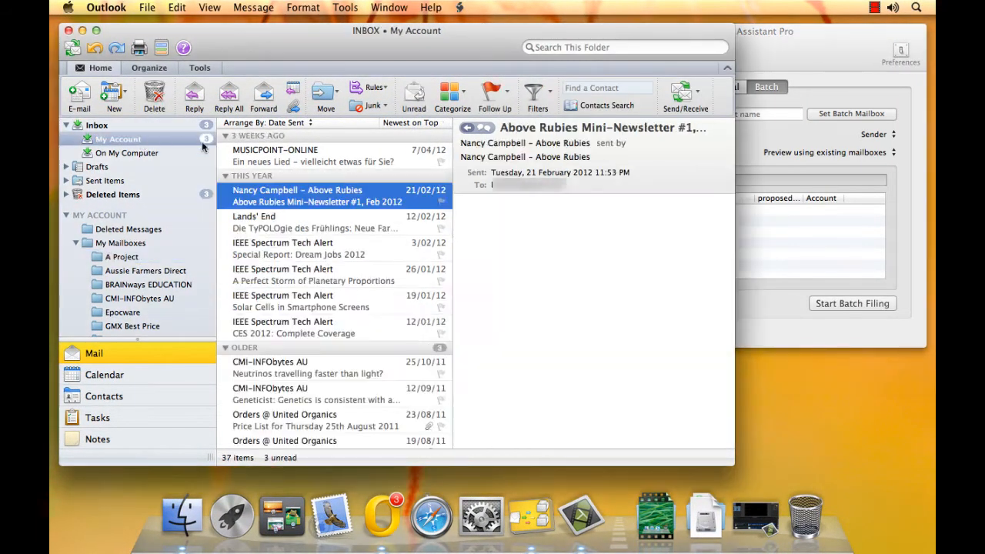
click(805, 64)
click(833, 112)
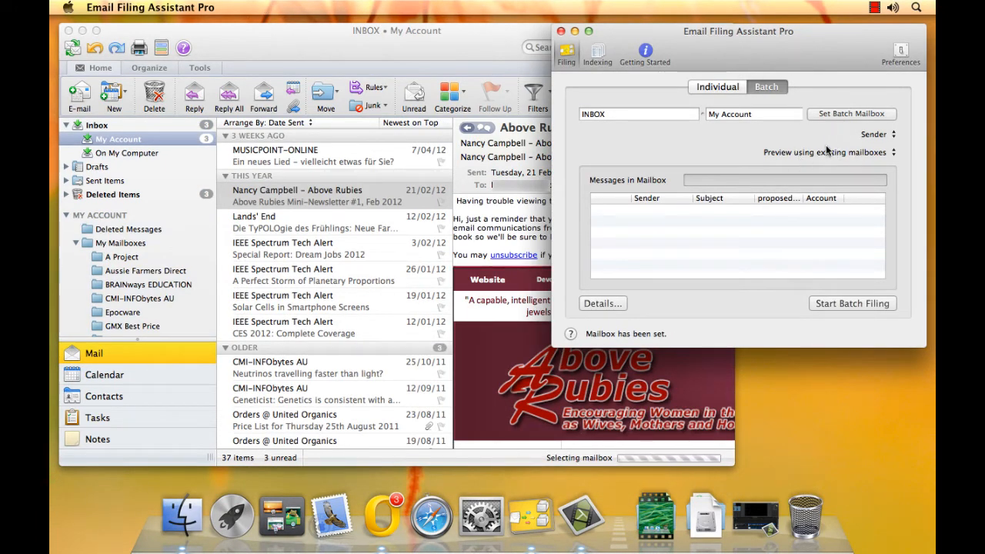
click(836, 301)
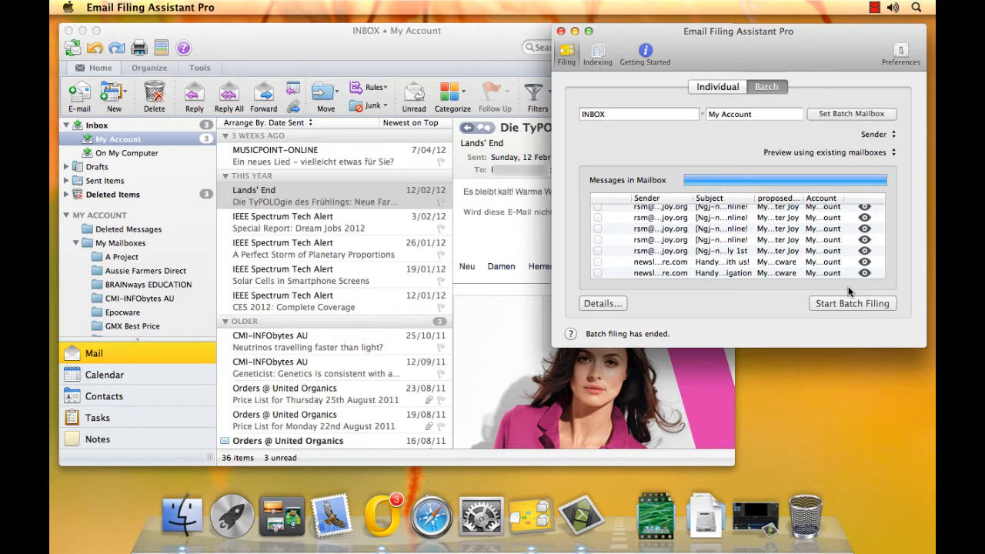
Review the proposed mailboxes in the batch filing preview against the messages in the inbox
scroll(697, 228, up, 5)
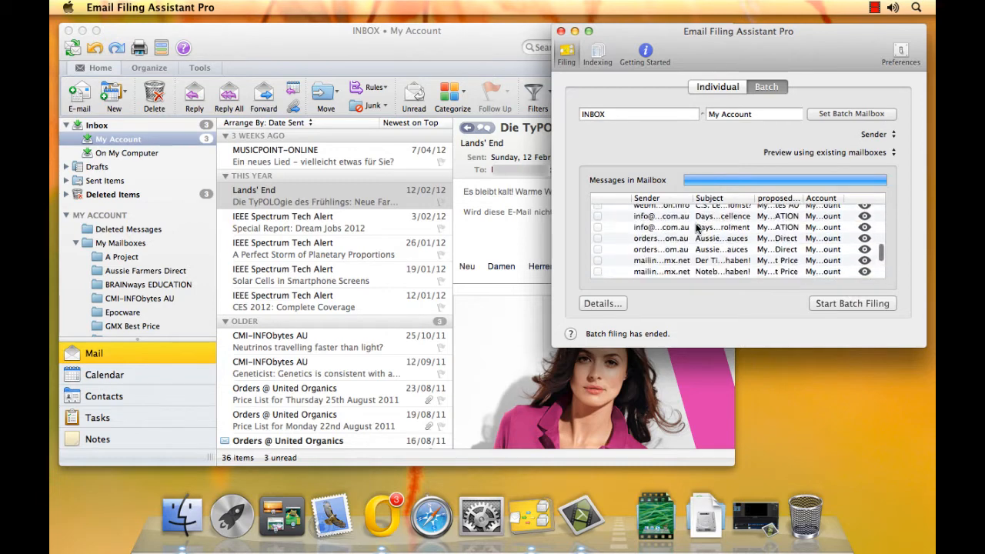
scroll(310, 227, down, 5)
scroll(311, 227, down, 5)
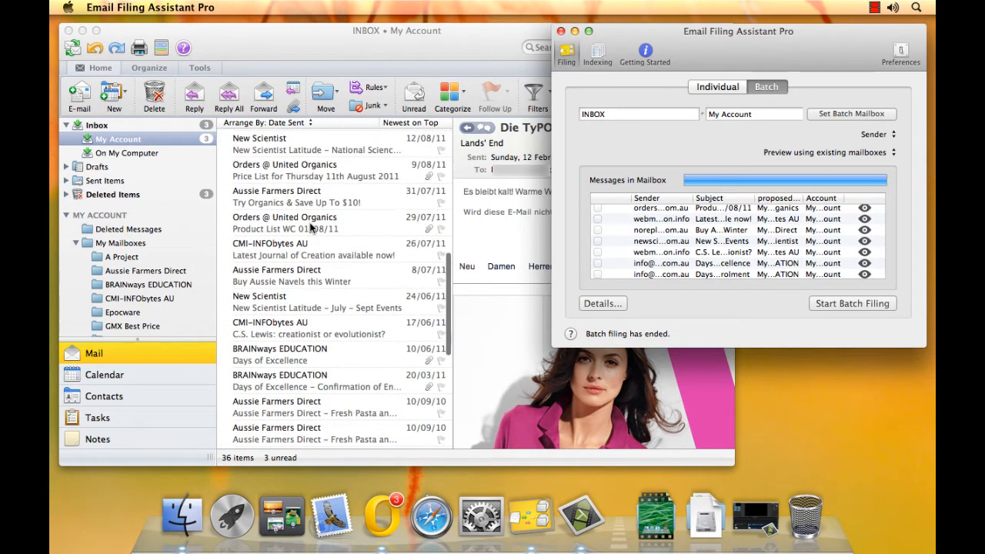
scroll(311, 227, up, 10)
scroll(311, 227, up, 2)
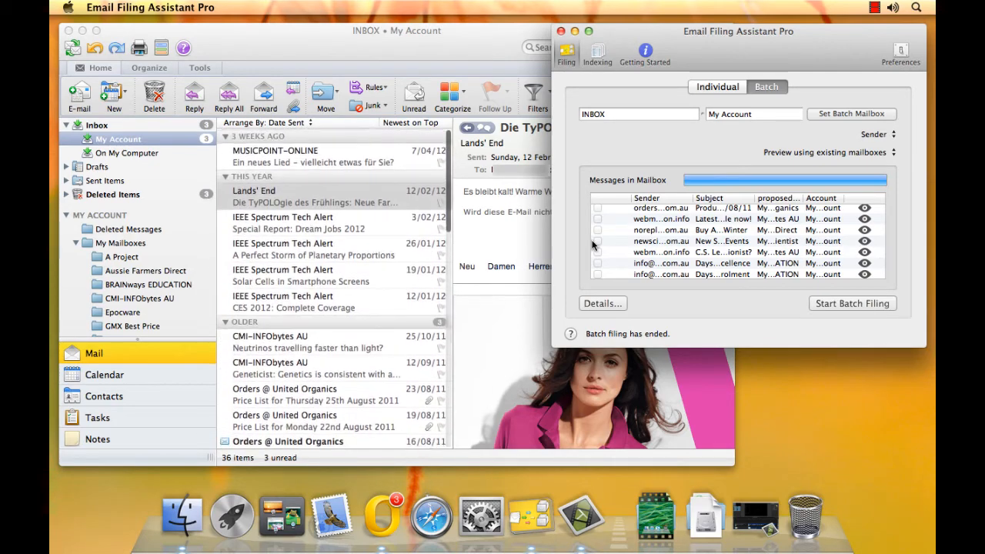
Select the MUSICPOINT-ONLINE message in the batch preview, widen the window and its Mailbox column, and file the message into My Mailboxes/MUSICPOINT-ONLINE
scroll(677, 245, up, 5)
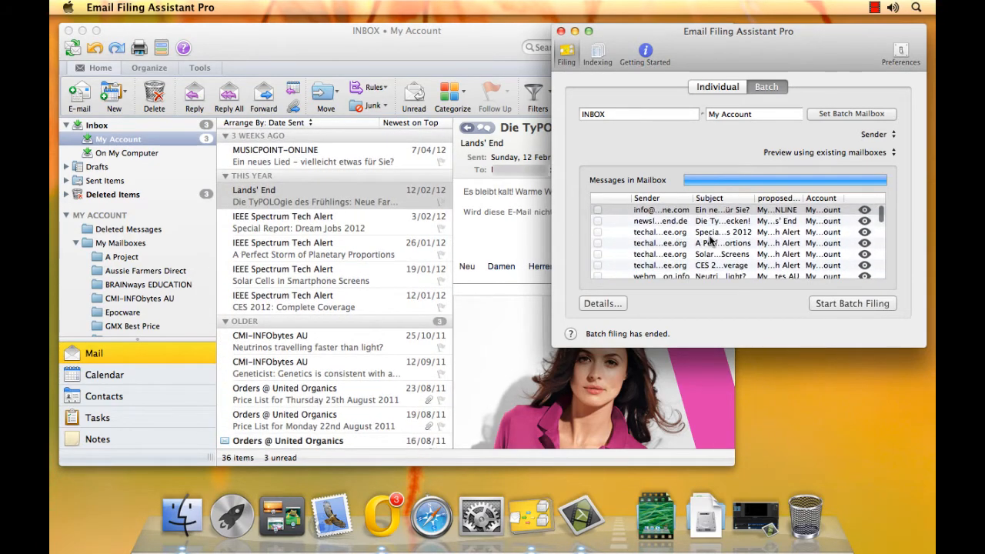
click(661, 211)
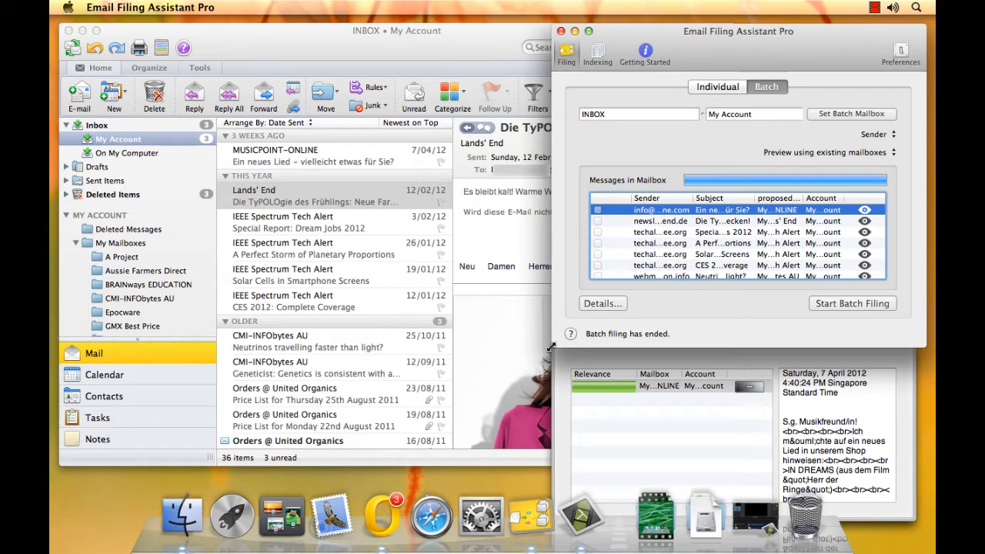
drag(550, 346, 417, 346)
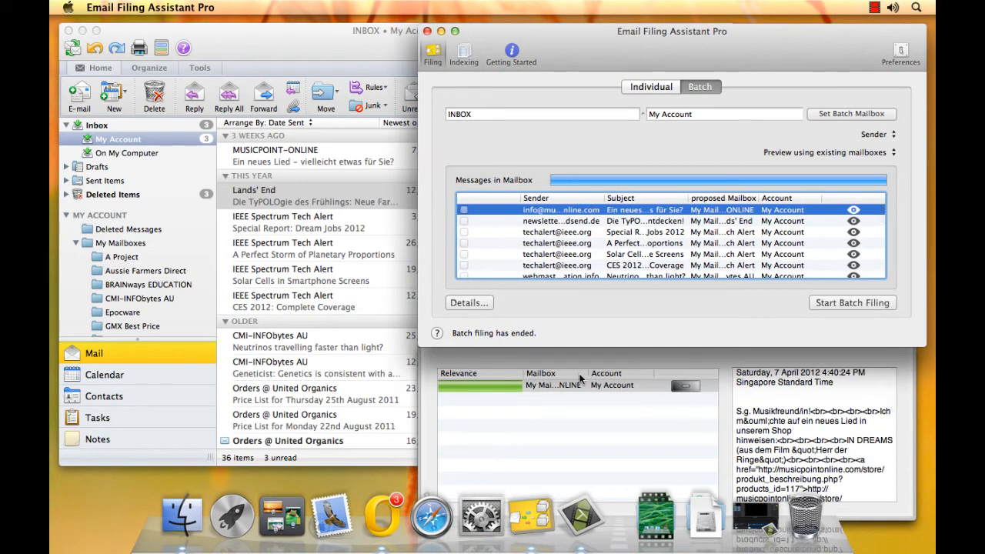
drag(589, 374, 624, 375)
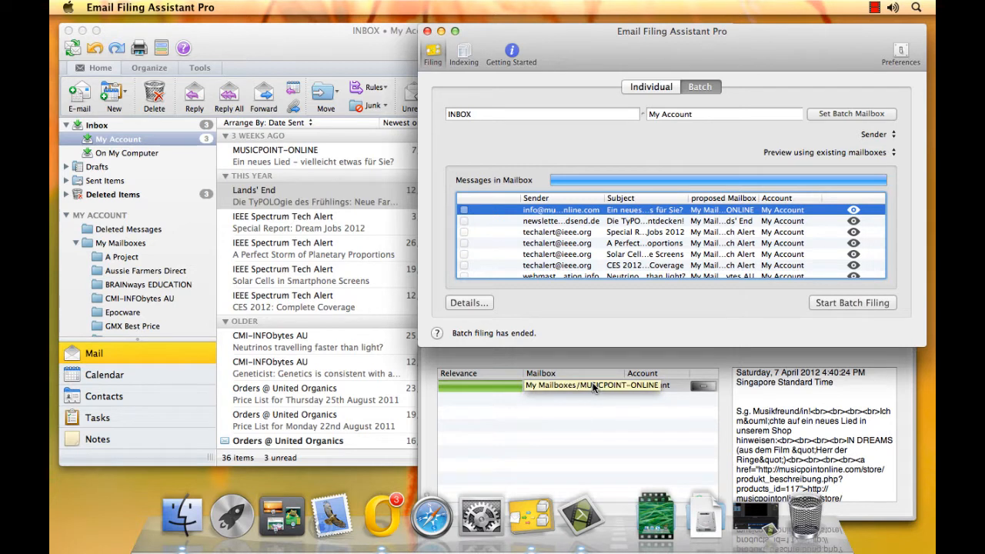
double_click(592, 384)
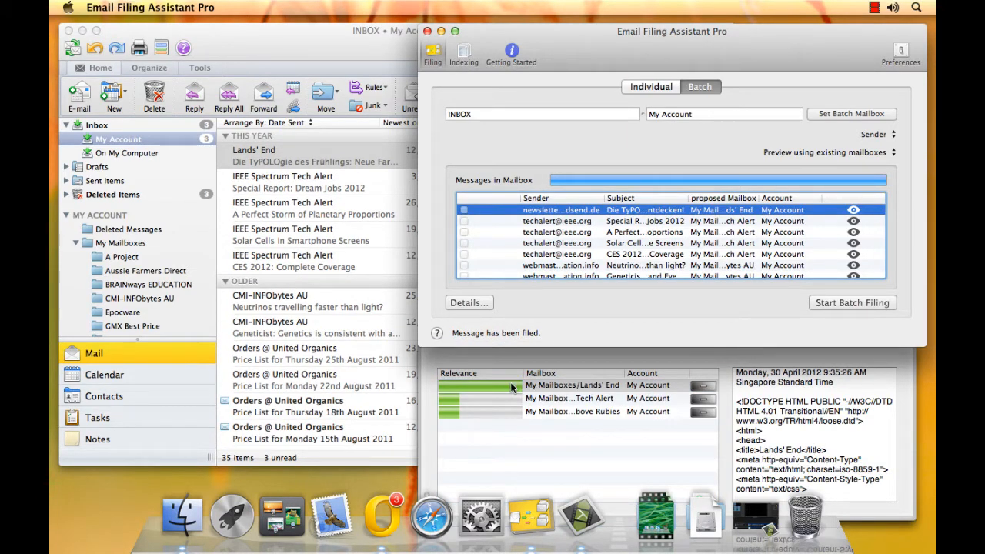
File the Lands' End message and the next three IEEE Spectrum Tech Alert messages into their most relevant suggested mailboxes
double_click(505, 382)
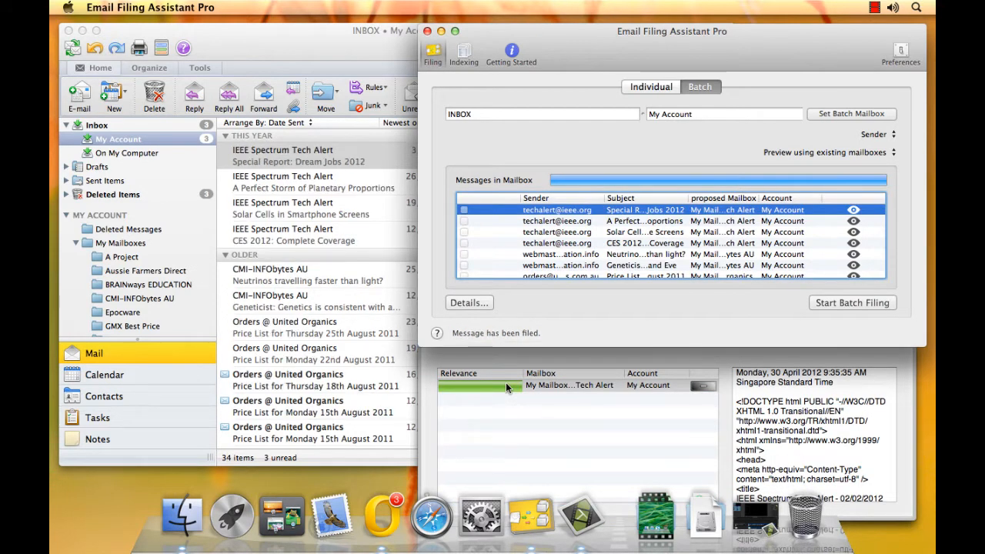
double_click(506, 383)
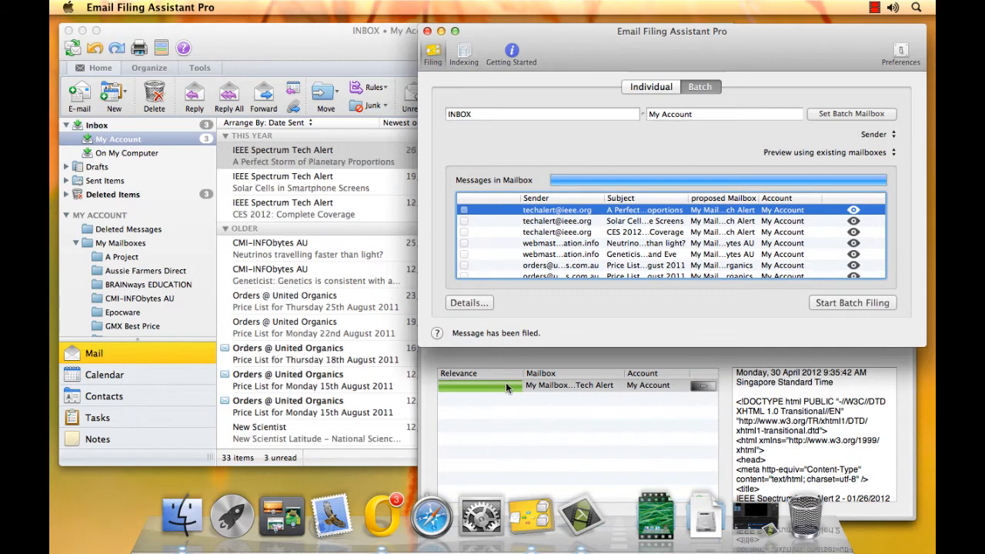
double_click(505, 383)
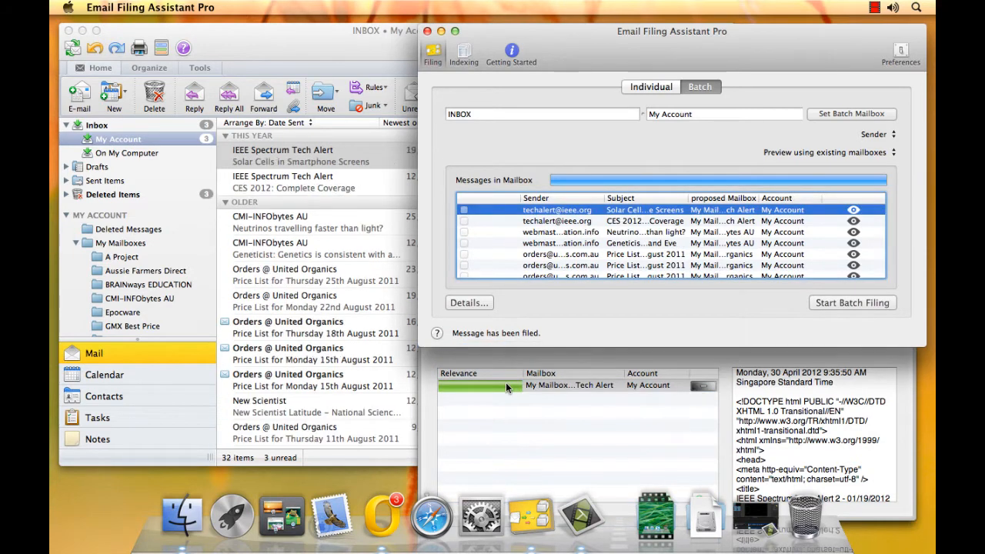
double_click(505, 383)
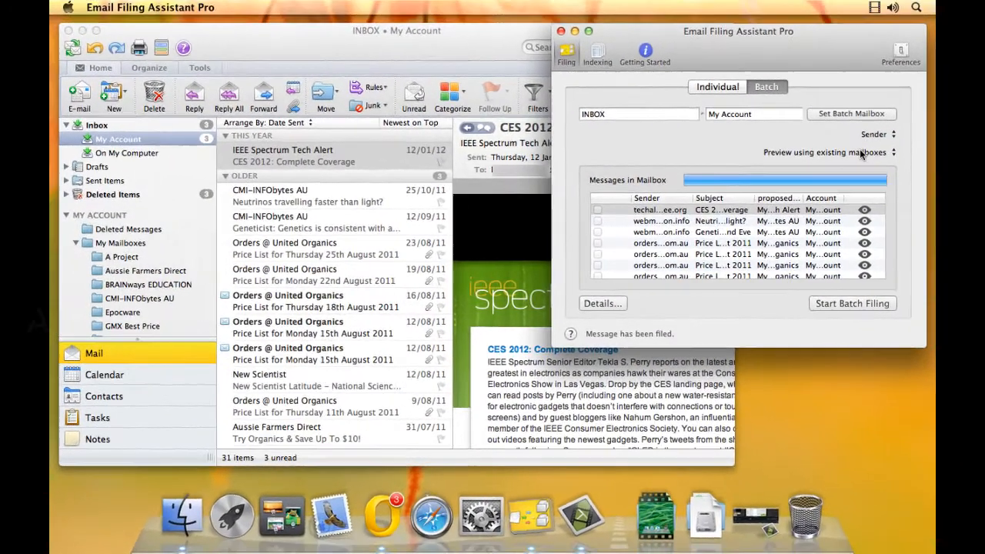
Set batch filing to automatic filing into existing mailboxes, start it, and approve the automatic filing
click(852, 136)
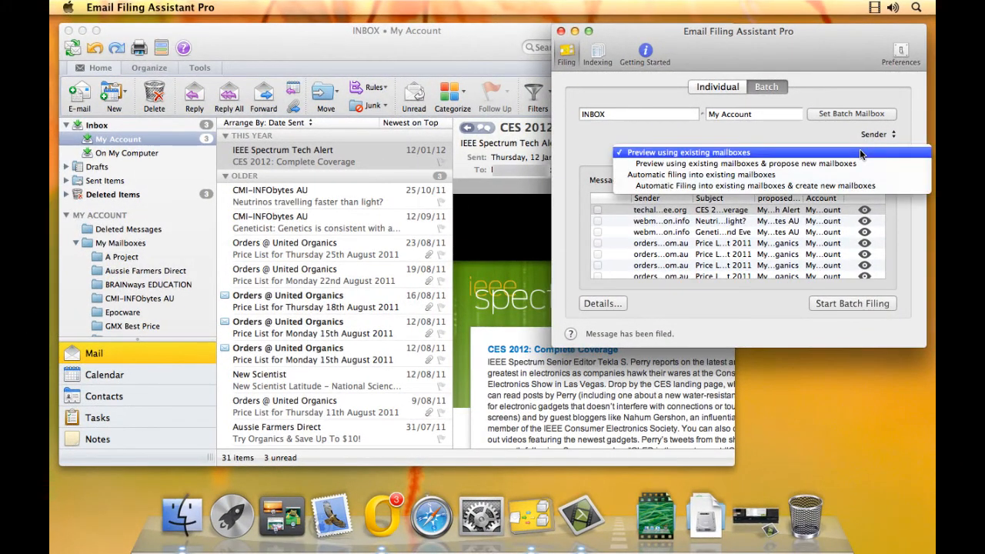
click(836, 175)
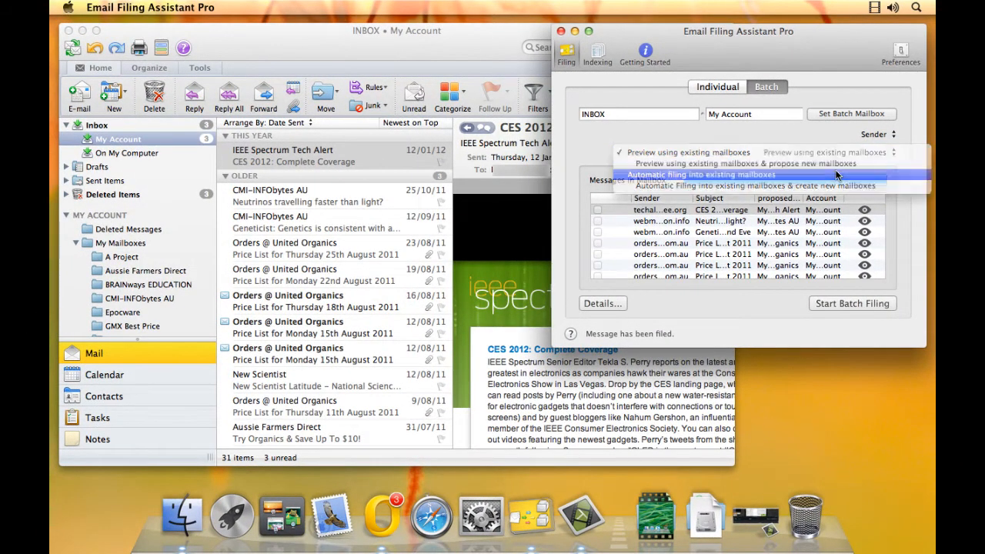
click(839, 303)
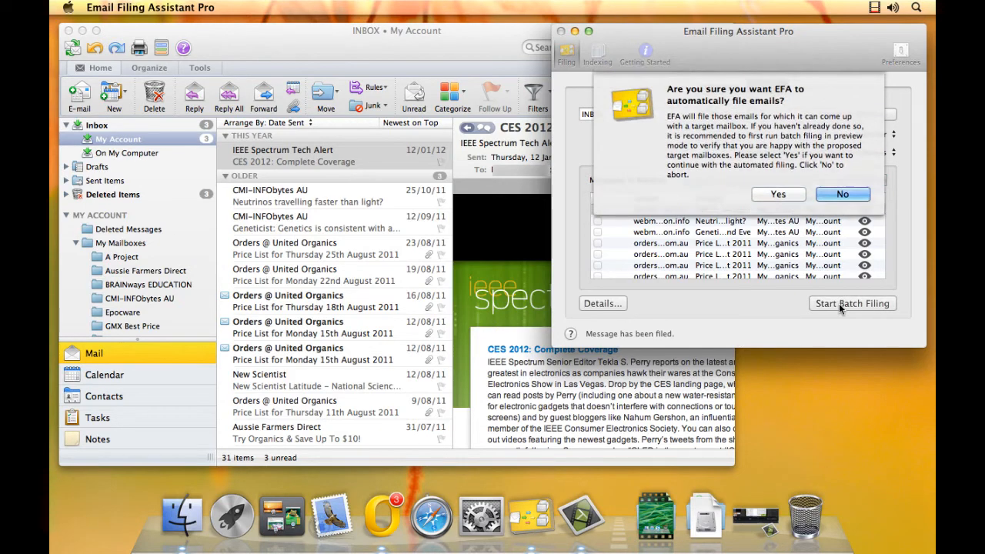
click(783, 199)
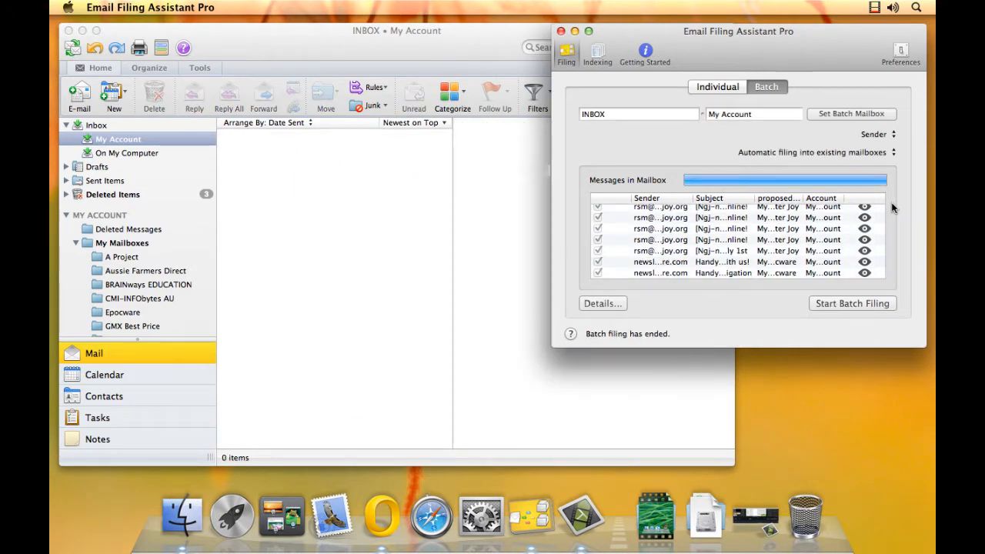
Check the filed emails in the Aussie Farmers Direct, BRAINways EDUCATION and CMI-INFObytes AU mailboxes
click(136, 271)
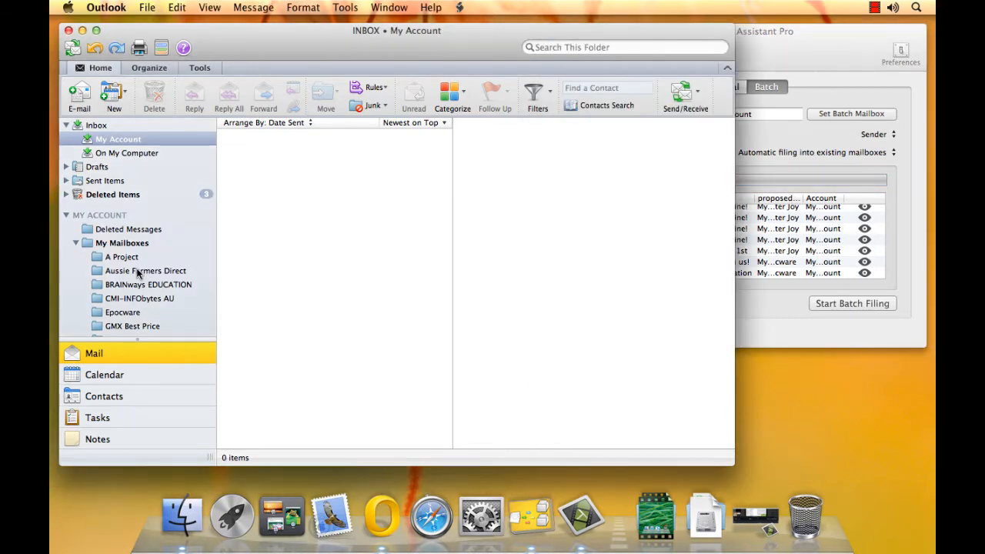
click(138, 271)
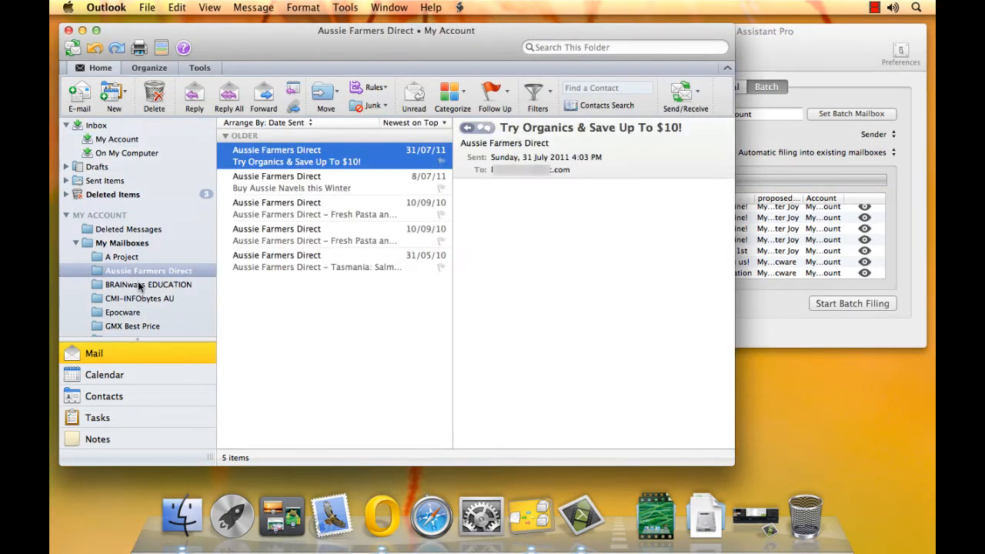
click(140, 284)
click(138, 299)
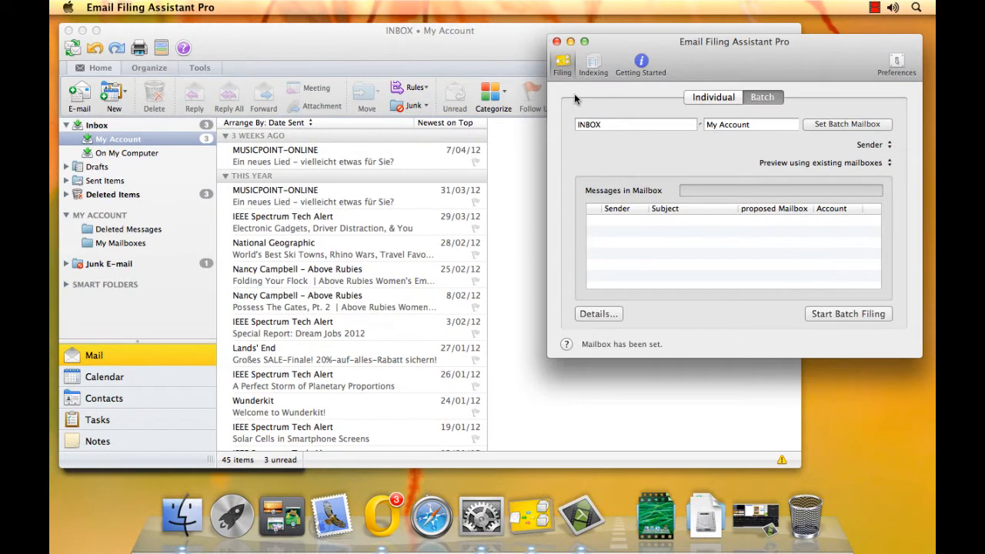
Inspect the index of email addresses and return to the batch filing view
click(592, 66)
click(820, 99)
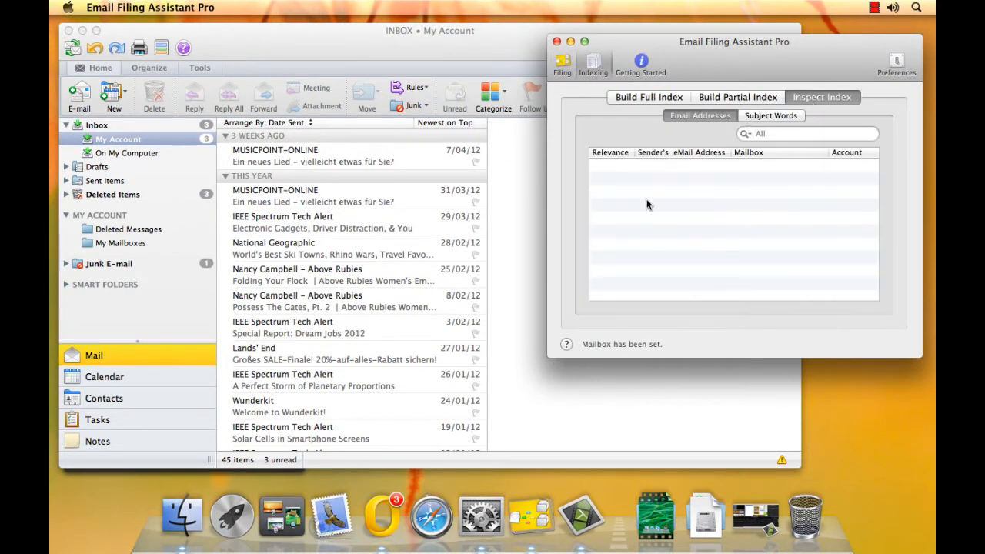
click(562, 63)
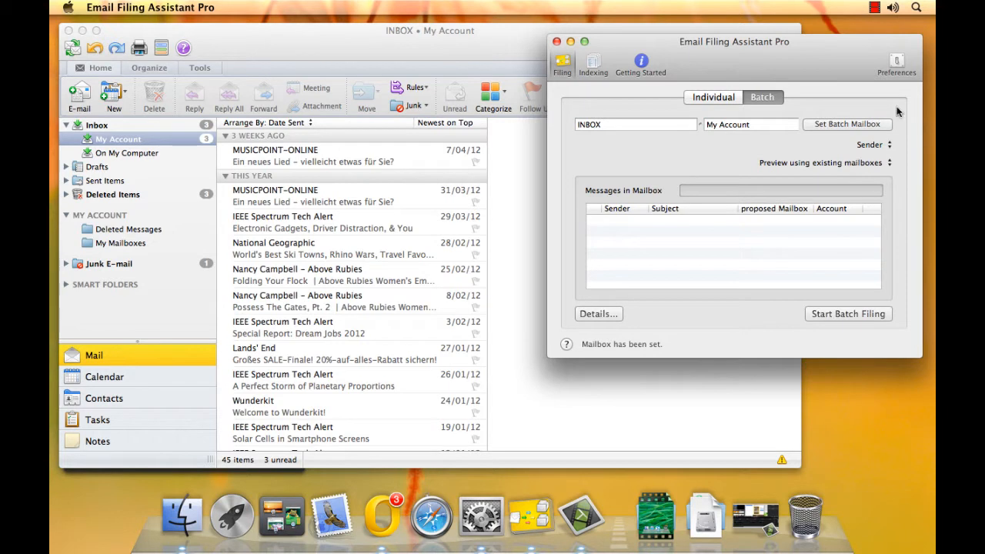
Check which parent mailbox the filing preferences use for mailbox creation, and close the preferences
click(897, 62)
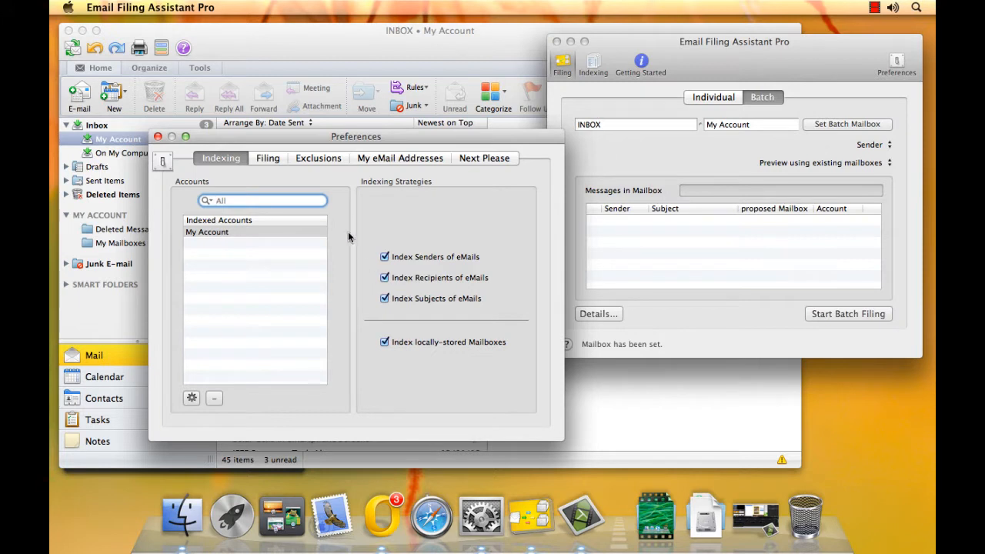
click(261, 158)
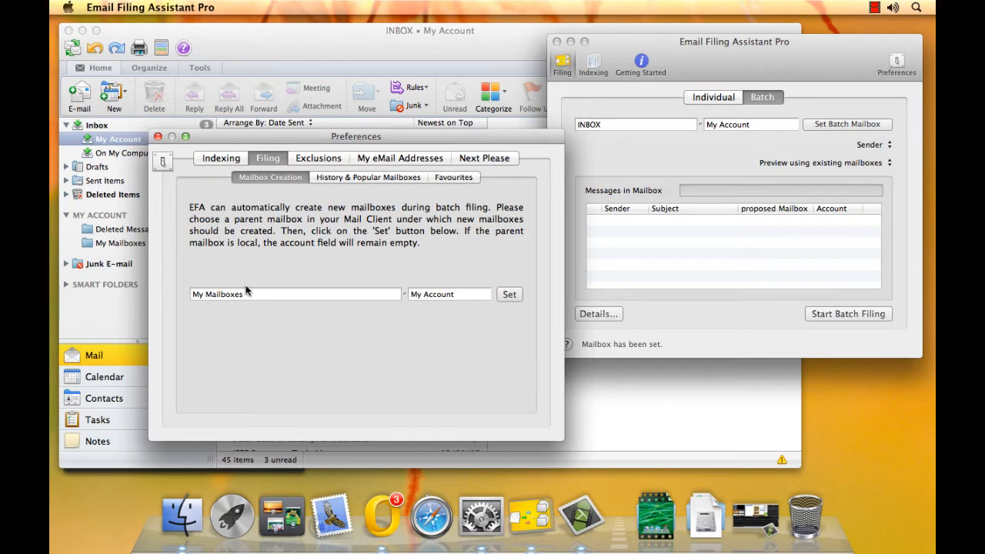
click(158, 137)
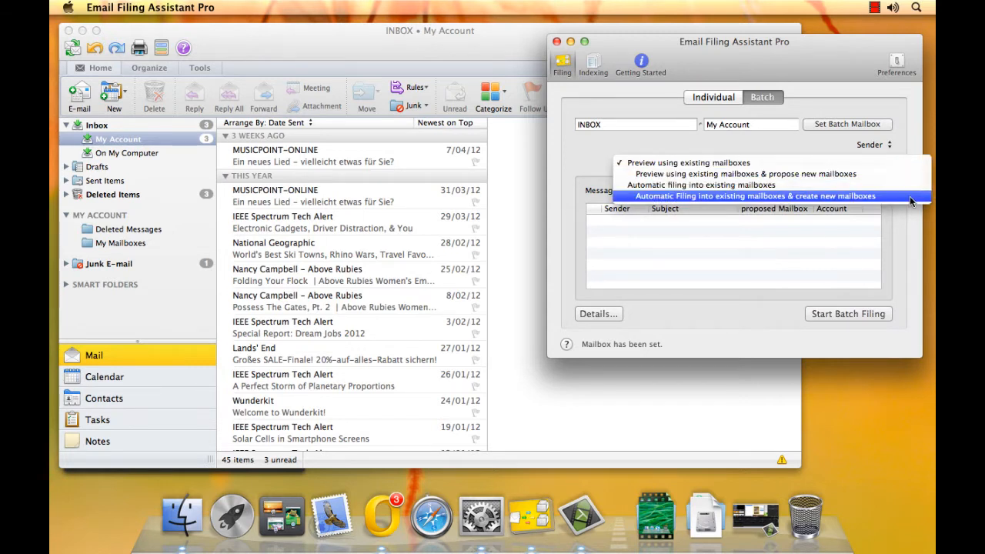
Start batch filing of the INBOX with automatic filing into existing mailboxes and creation of new ones, and approve it
click(912, 201)
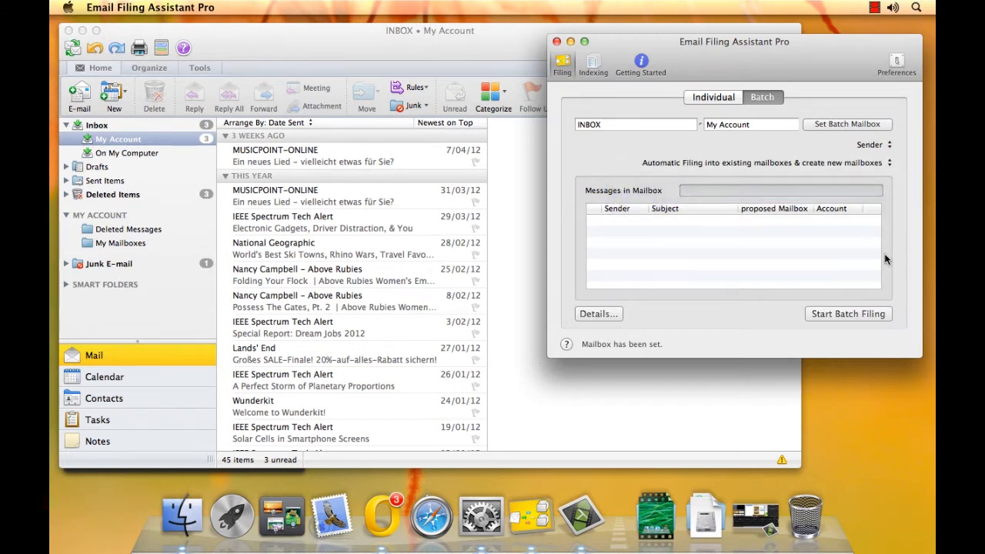
click(858, 315)
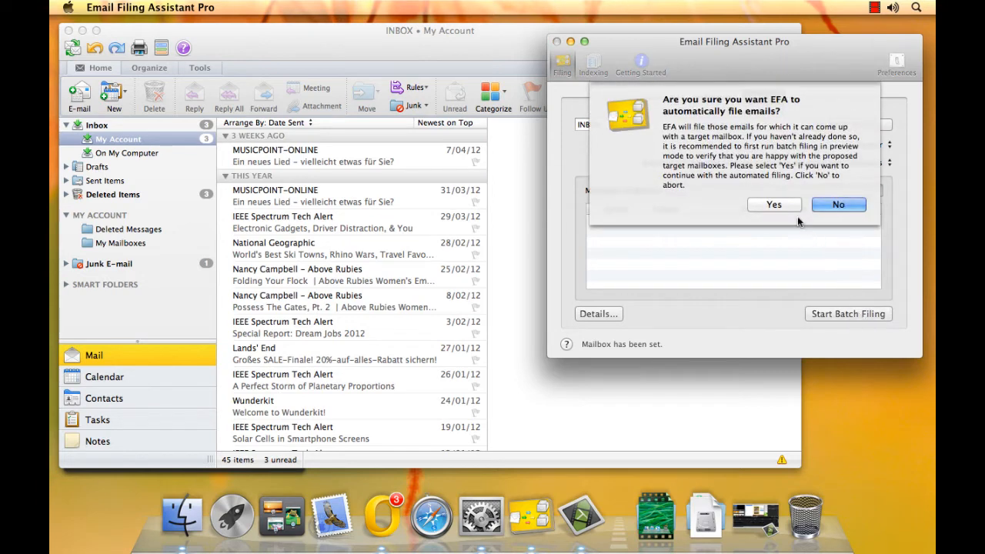
click(839, 202)
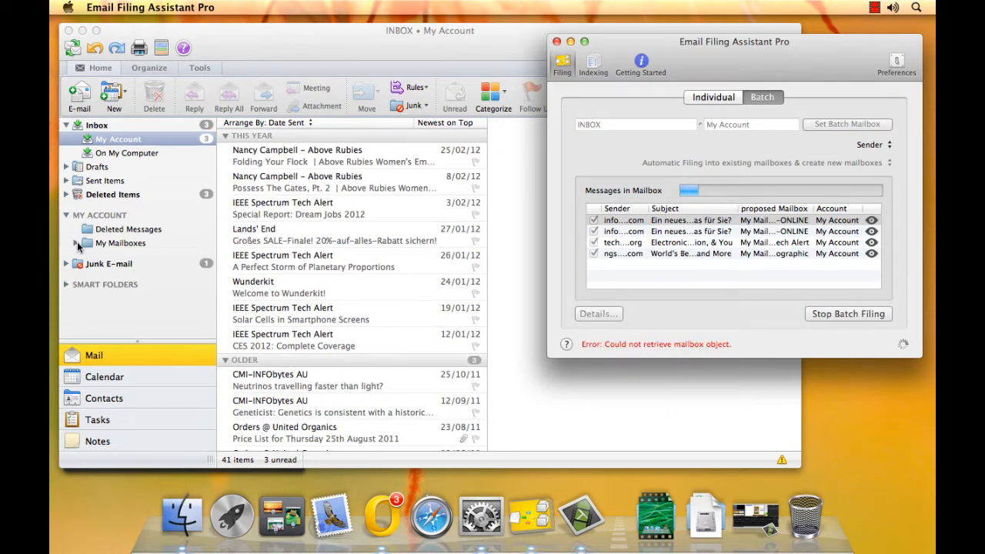
Expand My Mailboxes and review the sender mailboxes created during batch filing
click(77, 243)
click(823, 46)
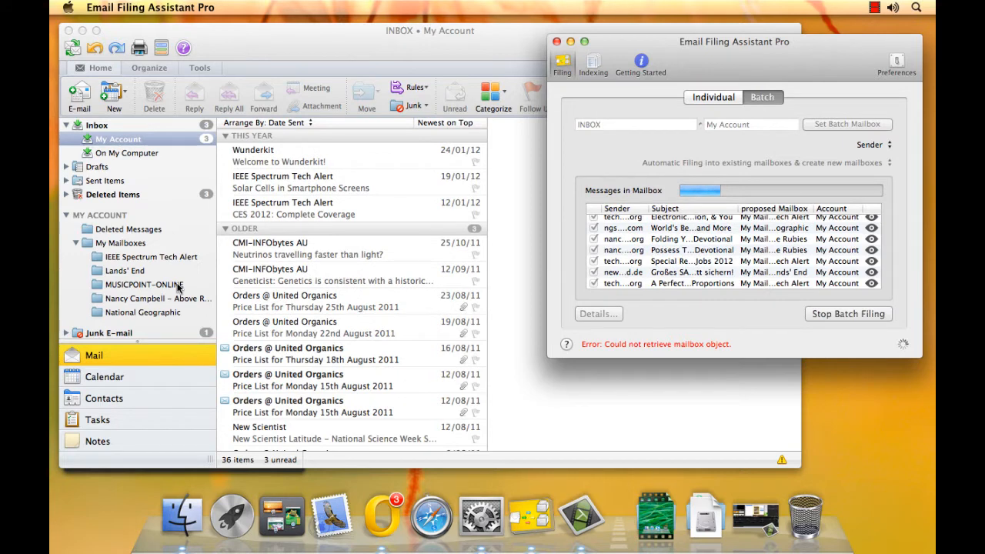
scroll(176, 287, down, 3)
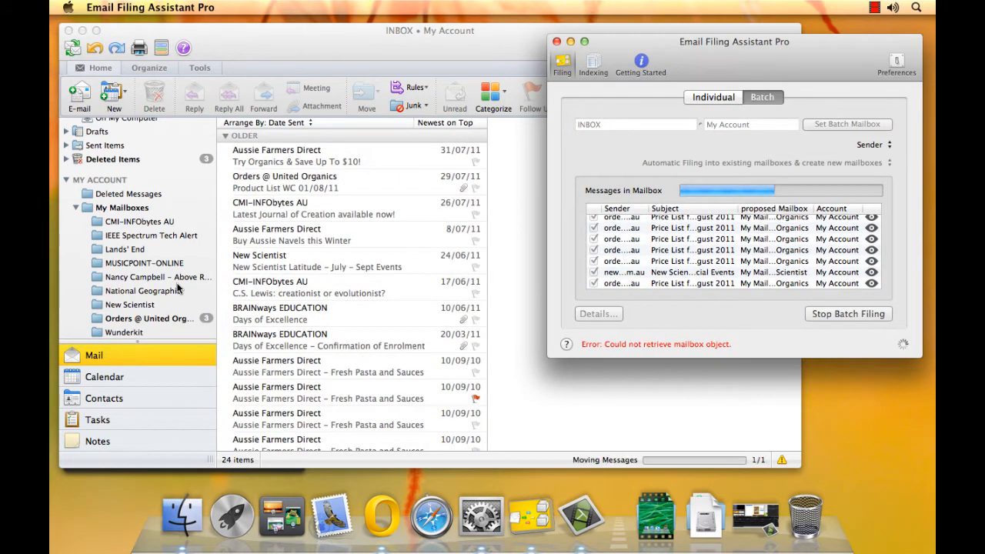
scroll(176, 288, down, 3)
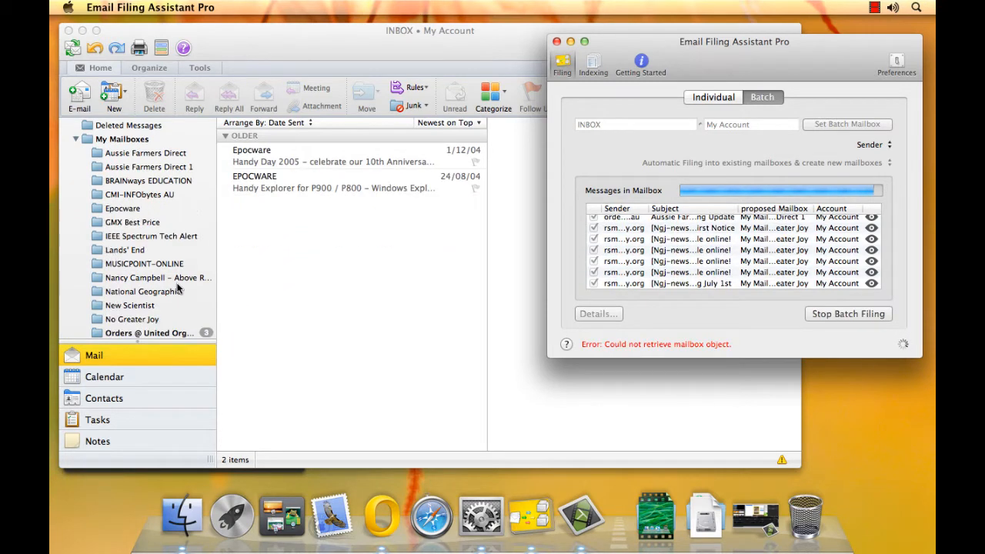
click(152, 243)
click(151, 237)
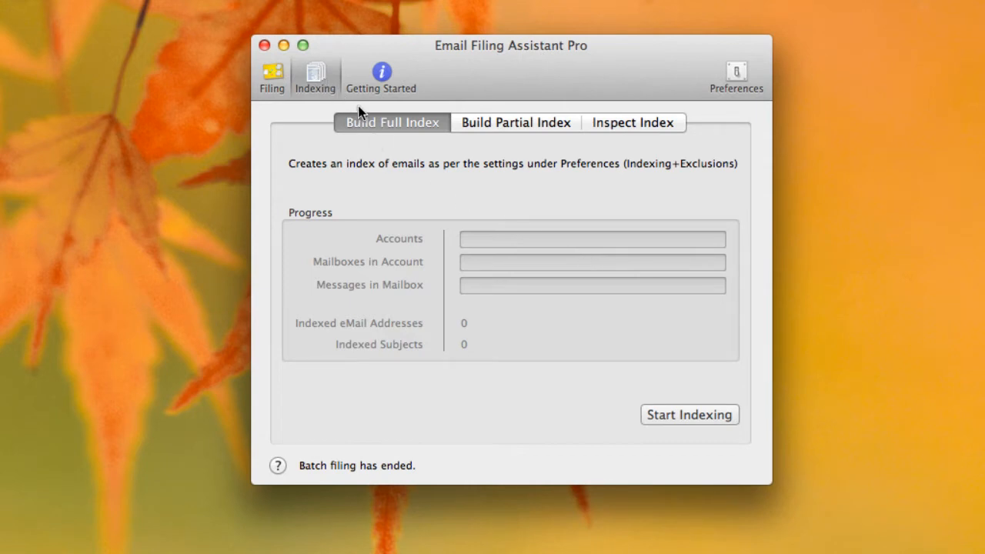
Inspect the indexed email addresses, filter them by "ieee", and clear the filter
click(627, 123)
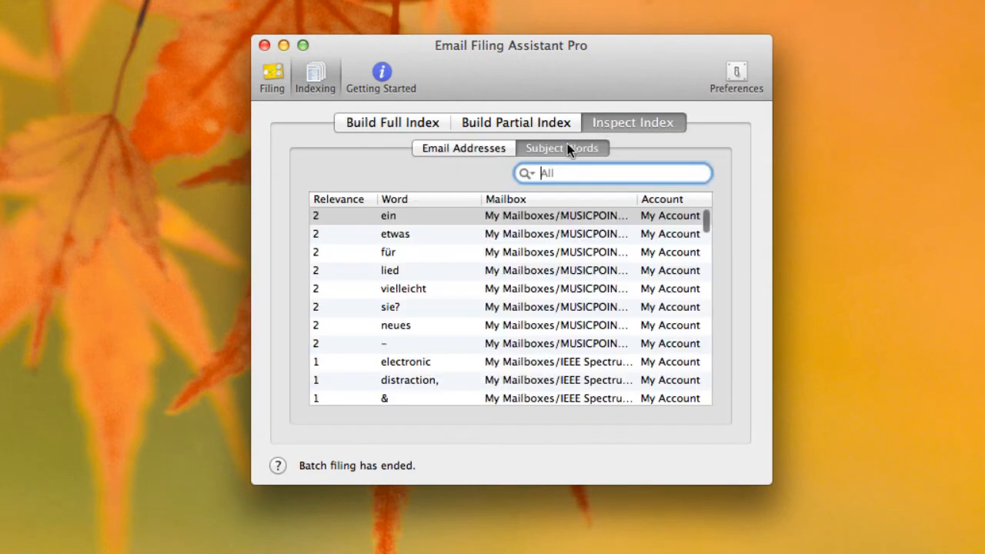
click(488, 151)
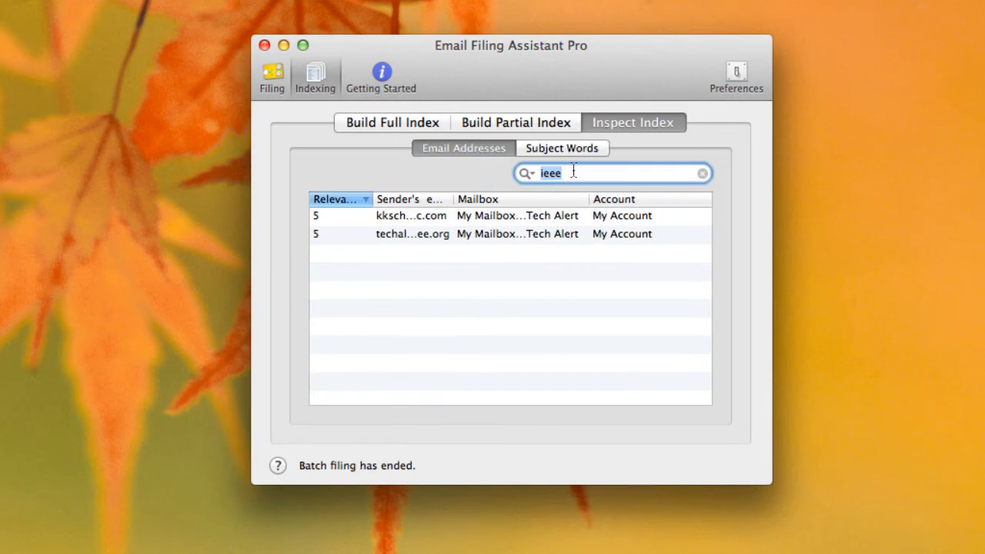
click(703, 173)
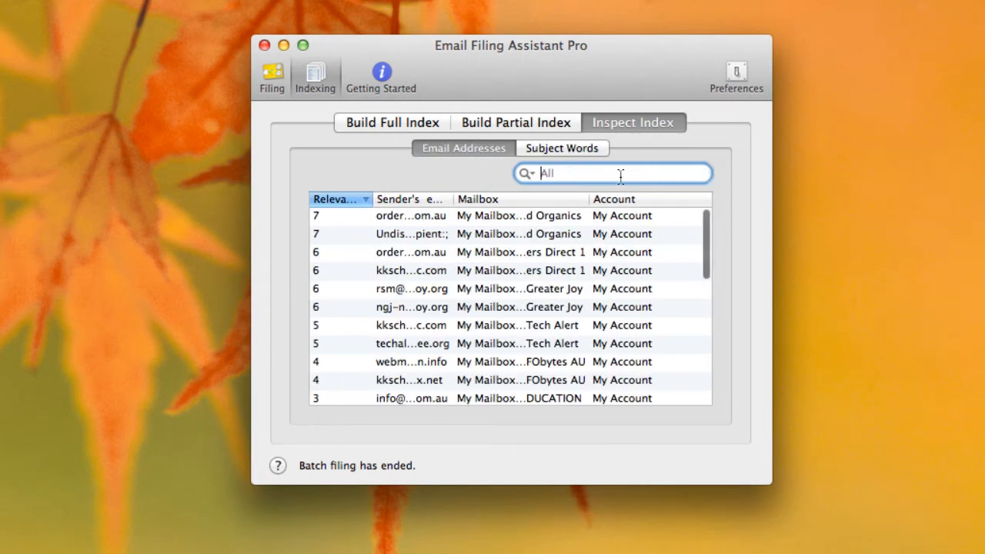
Inspect the indexed subject words sorted by descending relevance, filter them by "lis", and clear the filter
click(564, 146)
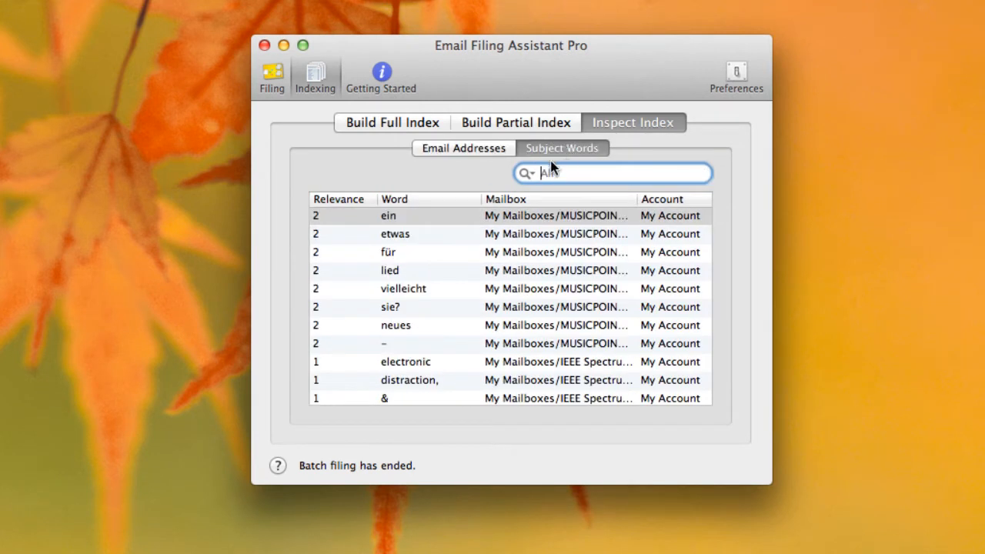
click(354, 199)
click(354, 199)
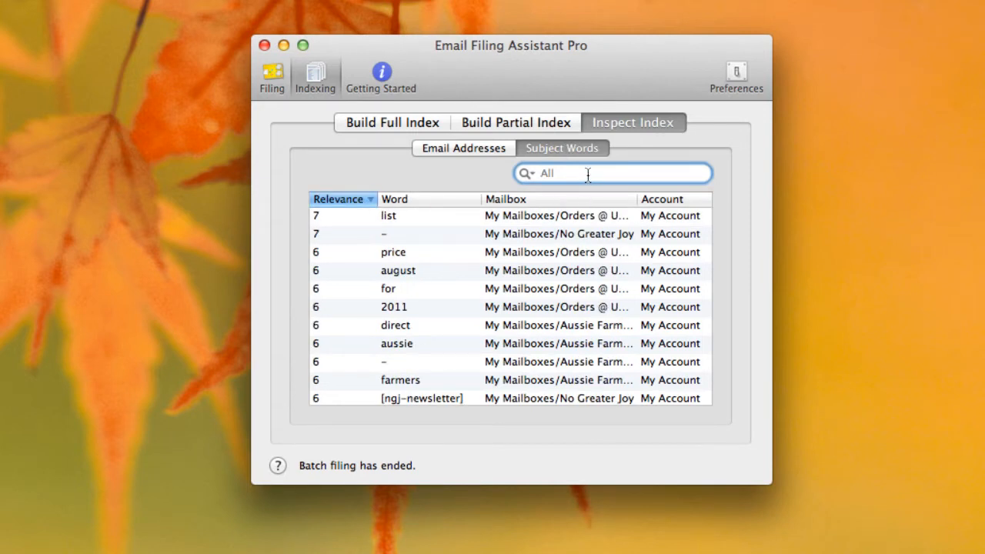
text(lis)
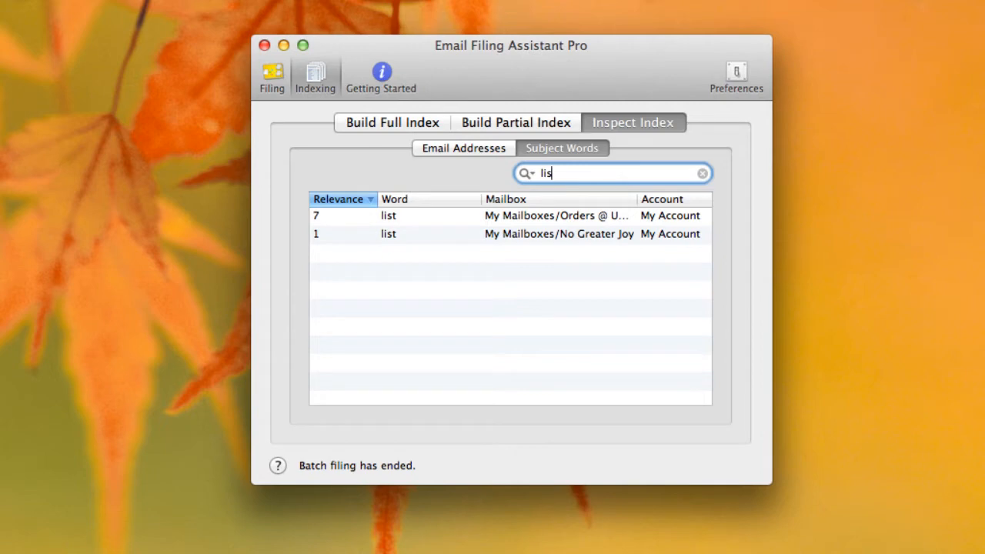
key(BackSpace)
key(BackSpace)
key(BackSpace)
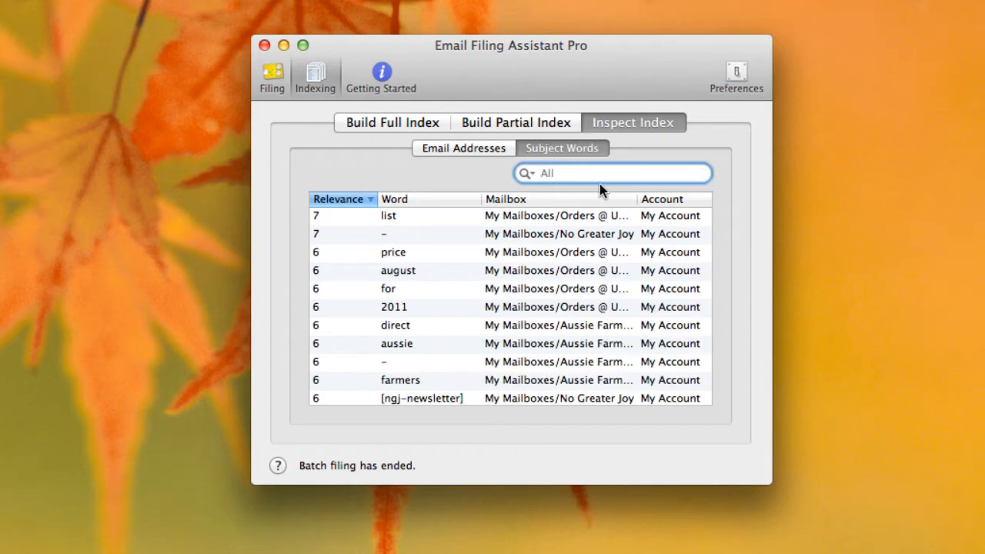
Filter the indexed subject words by "2011"
text(2011)
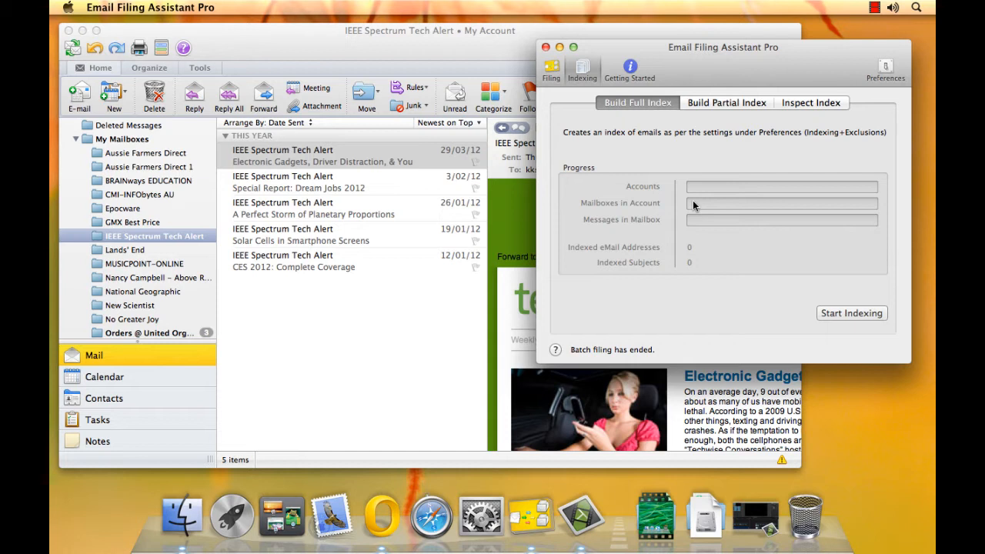
Build a partial index for the My Mailboxes/IEEE Spectrum Tech Alert mailbox in My Account, and approve the rebuild
click(706, 103)
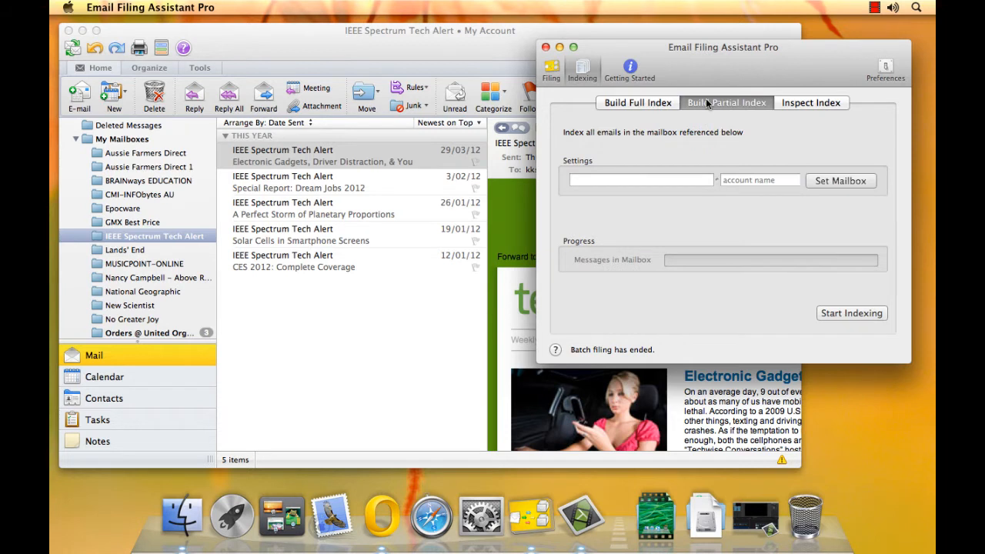
click(834, 182)
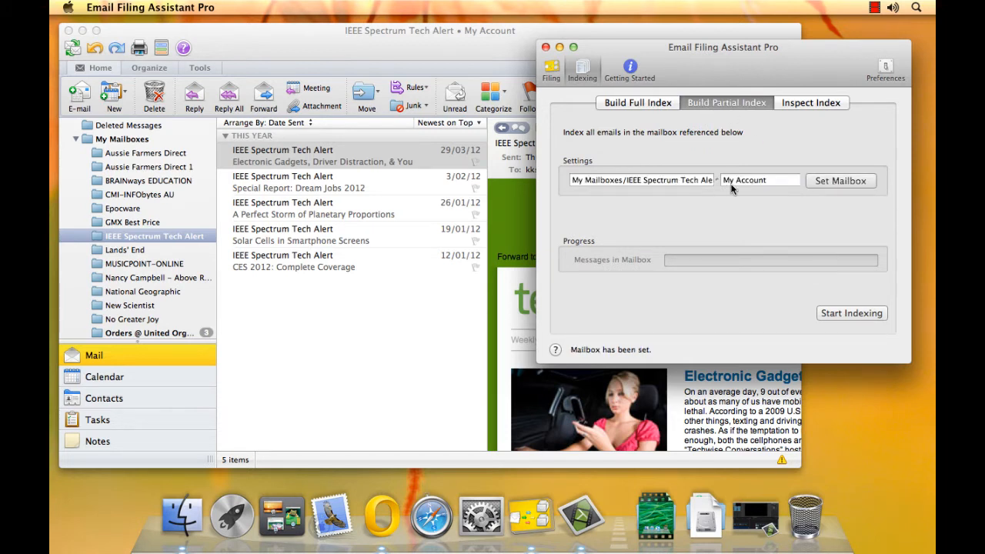
click(837, 312)
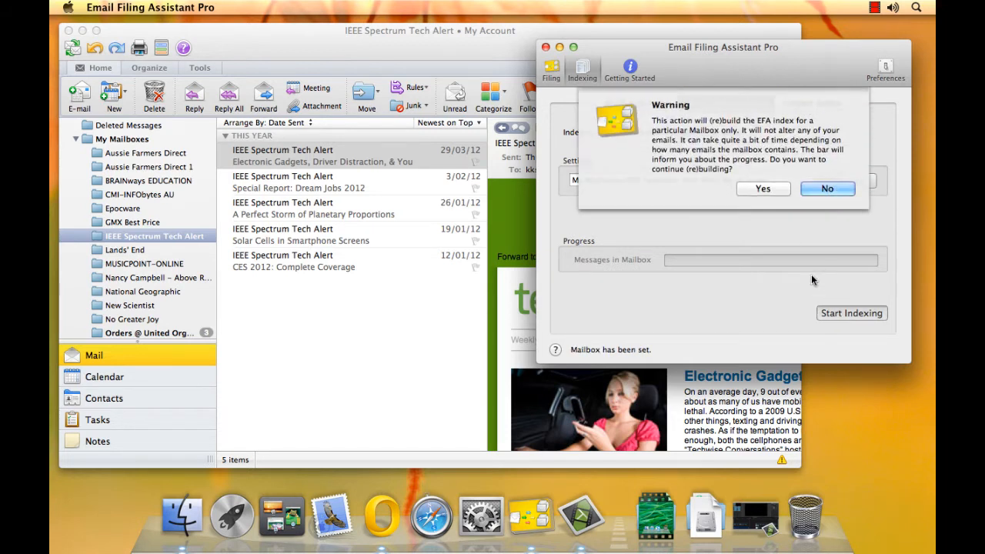
click(761, 189)
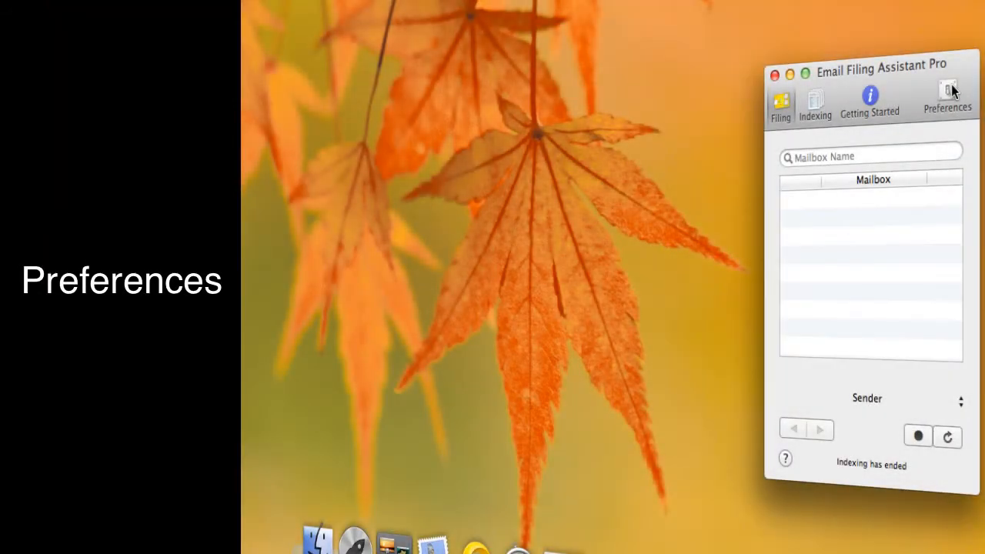
In the indexing preferences, remove My Account from the indexed accounts and have the account list filled automatically again
click(950, 94)
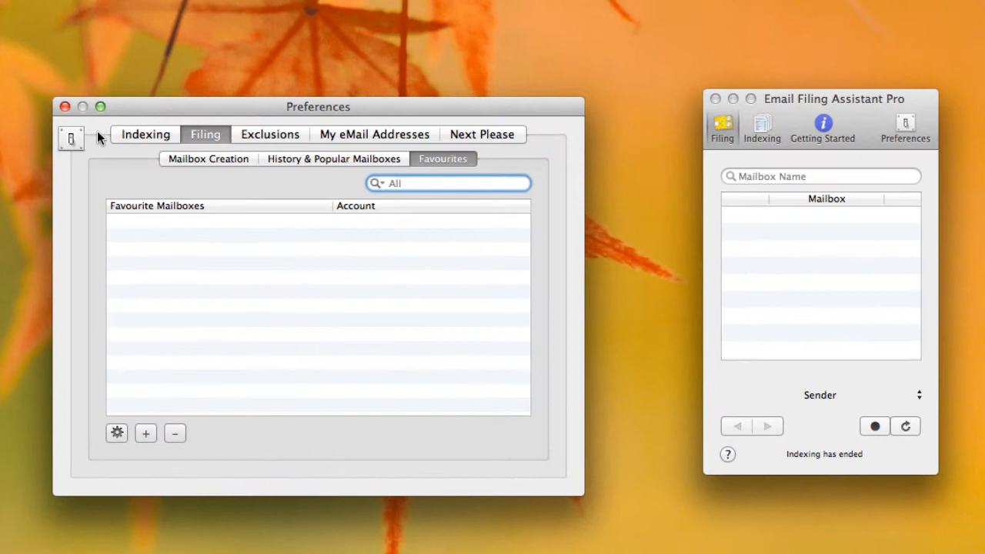
click(137, 134)
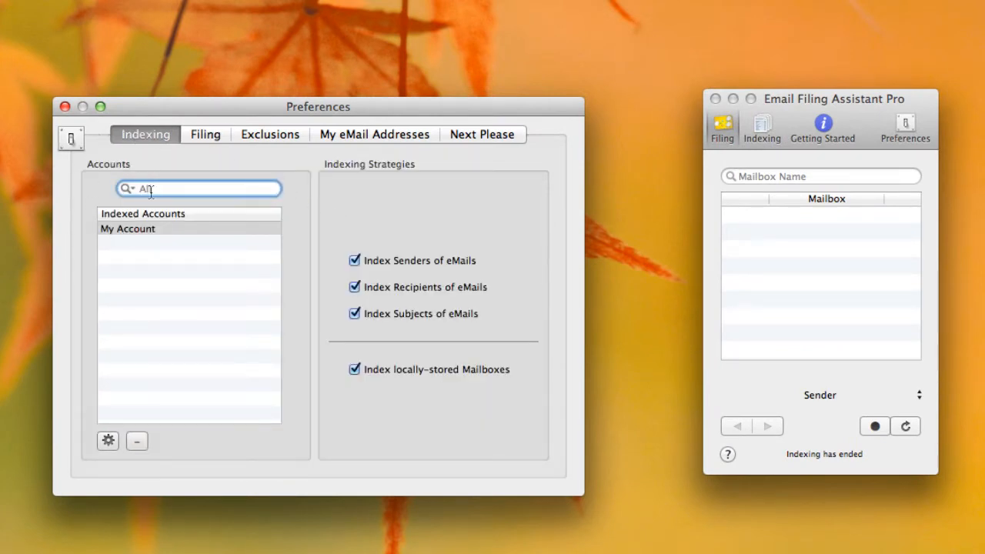
click(156, 229)
click(138, 442)
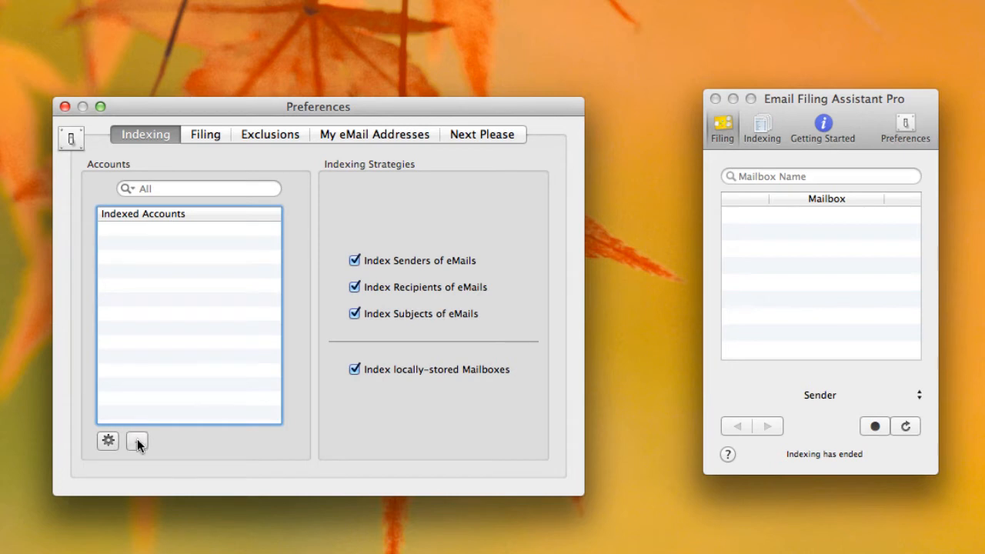
click(105, 442)
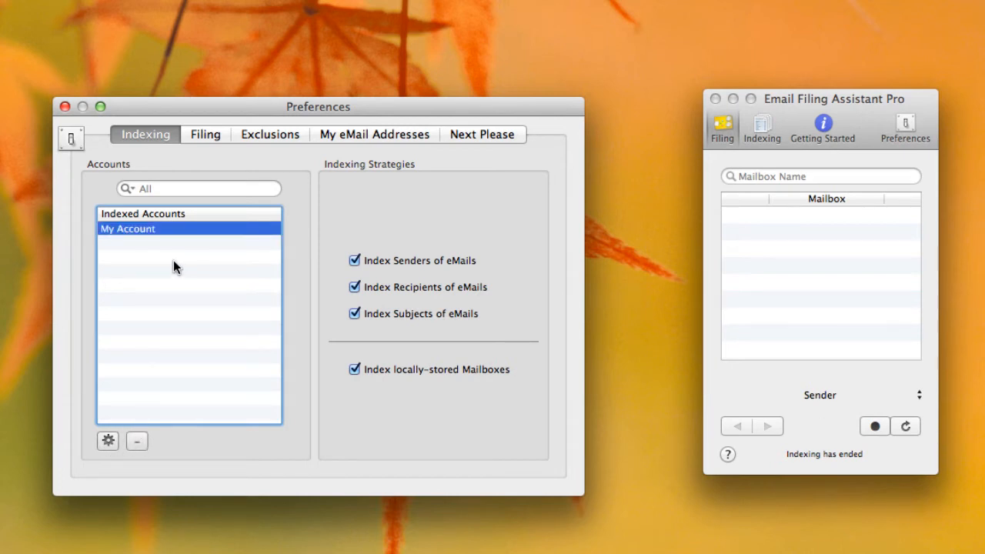
Toggle the indexing strategies for senders, recipients and subjects of emails
click(354, 260)
click(354, 287)
click(354, 313)
click(354, 287)
click(354, 313)
Review the parent mailbox set for automatic mailbox creation, and empty the filing history cache
click(219, 139)
click(212, 158)
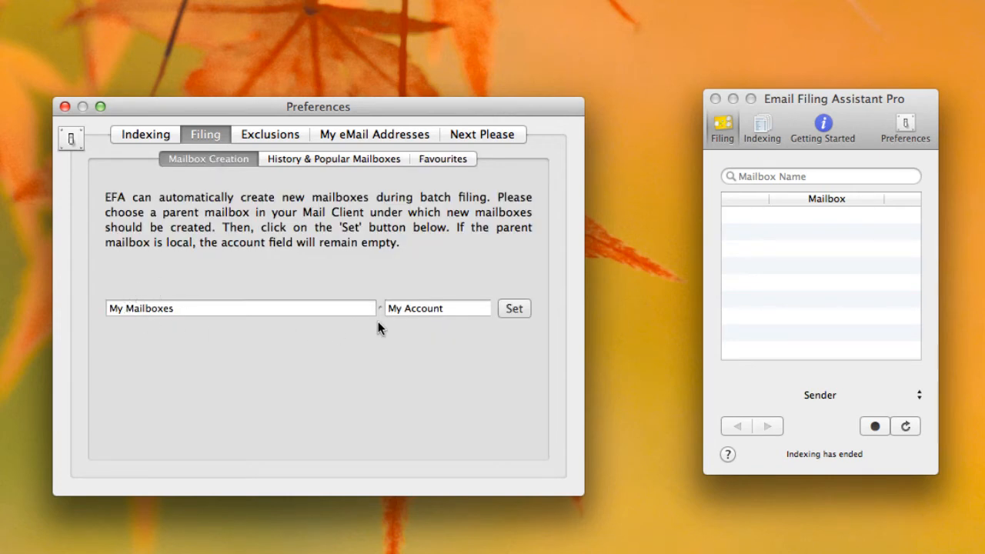
click(315, 158)
click(449, 371)
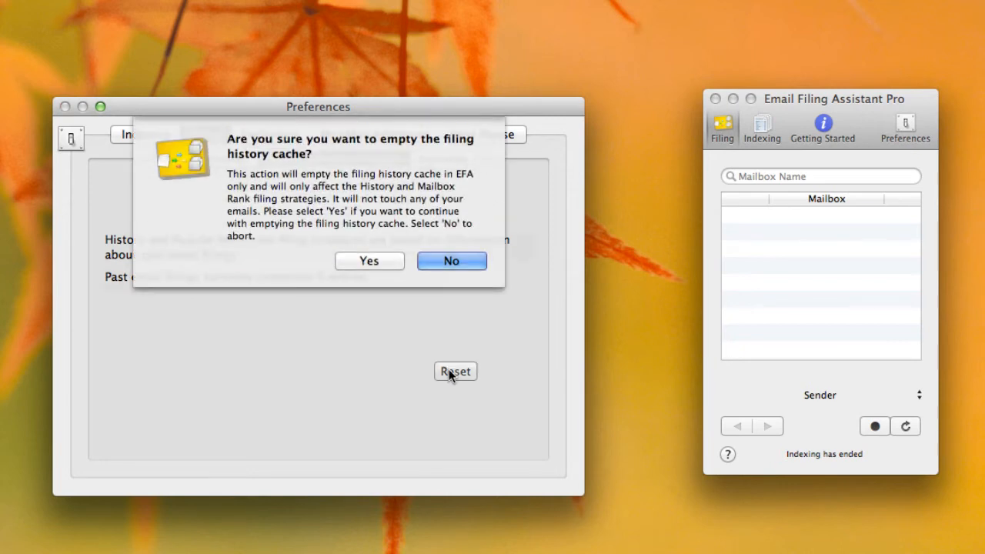
click(376, 262)
Fill the favourite mailboxes list automatically, and remove all of its entries
click(442, 160)
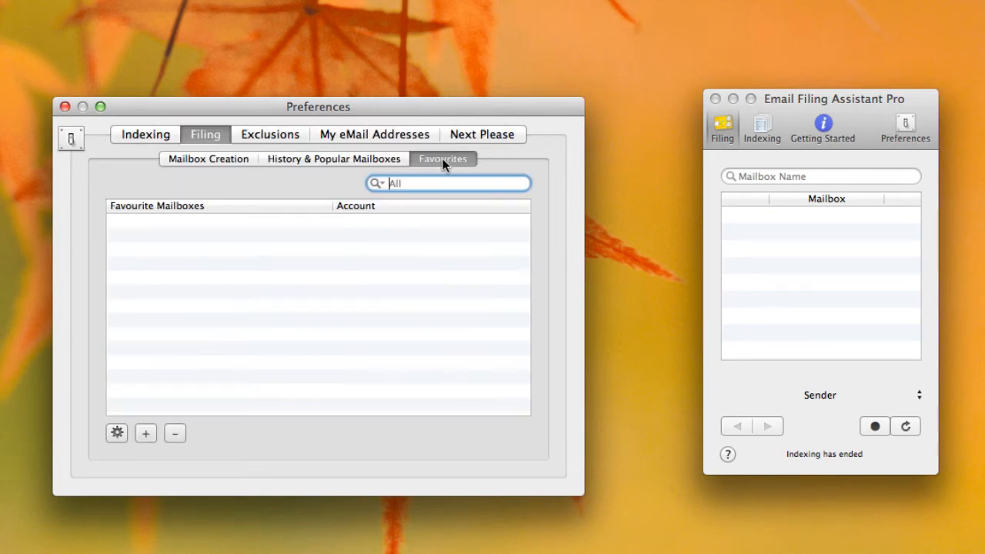
click(116, 434)
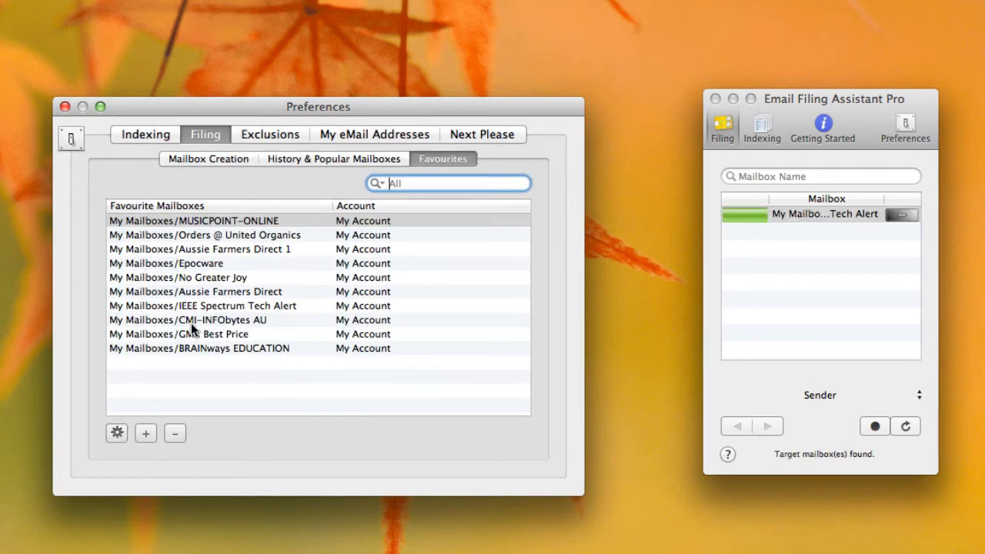
click(186, 348)
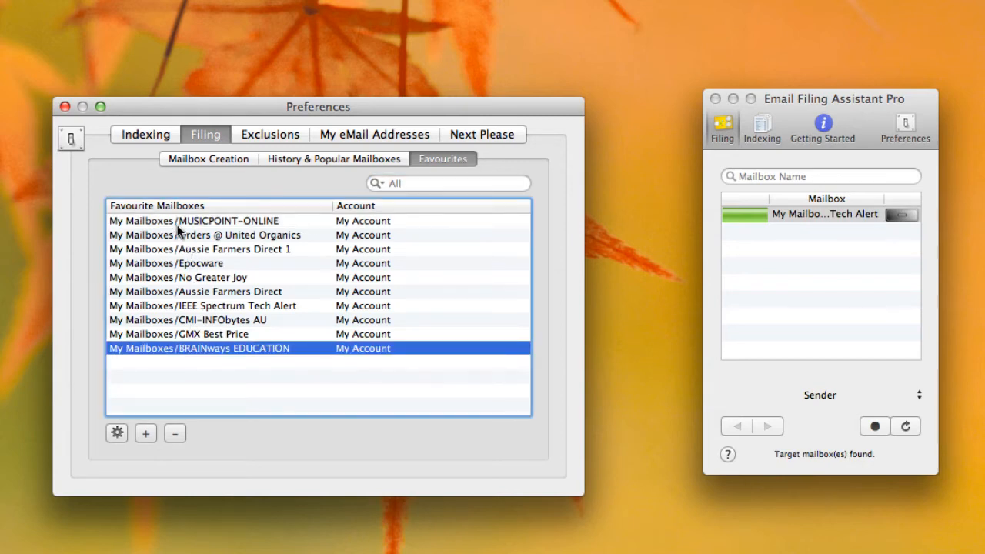
shift+click(177, 225)
click(176, 433)
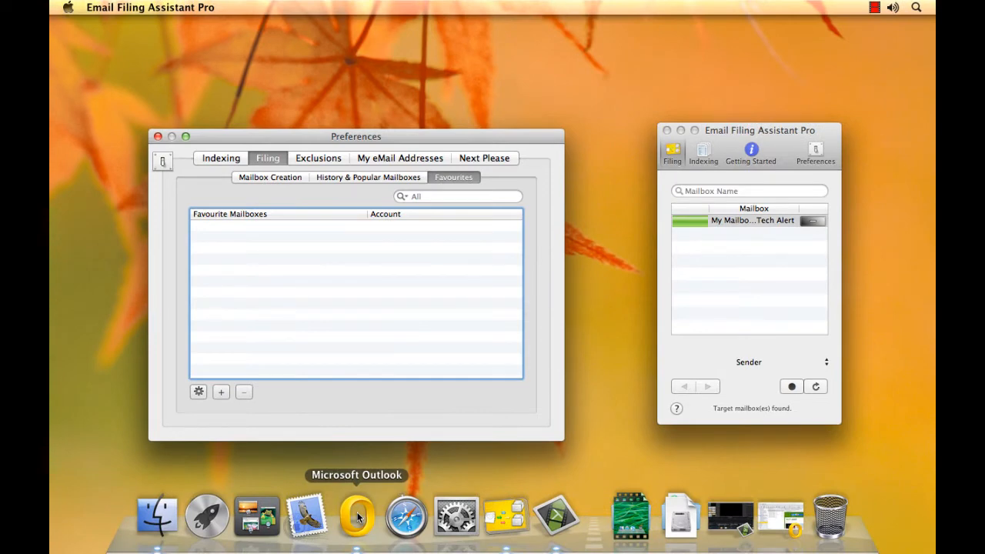
Switch to Outlook to check the selected IEEE Spectrum Tech Alert mailbox, add it to the favourite mailboxes, and minimise the Outlook window
click(357, 517)
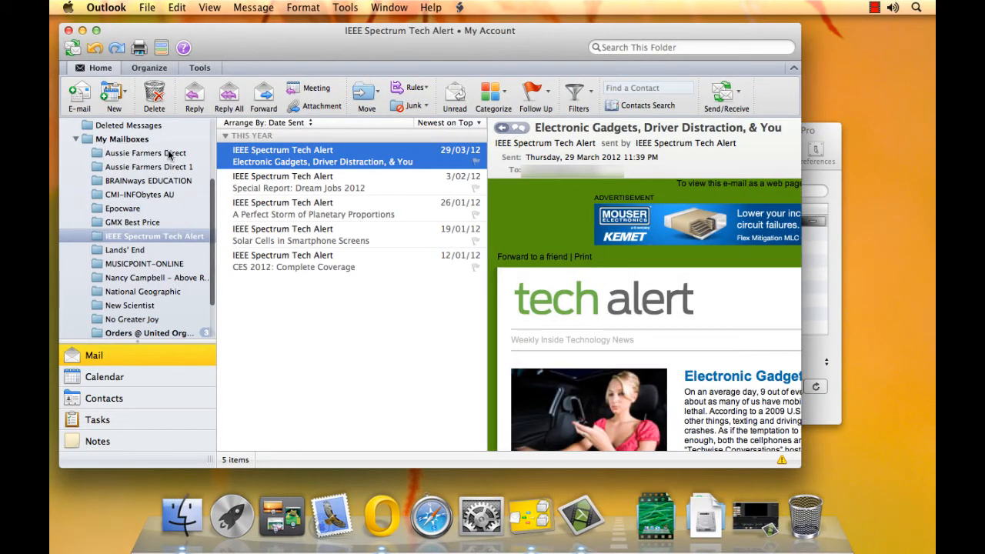
key(super+Tab)
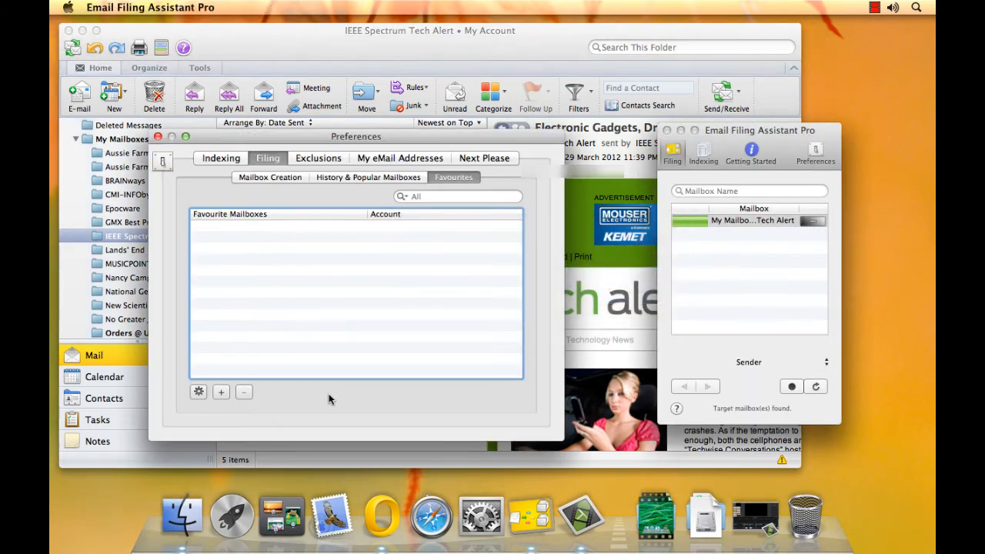
click(222, 392)
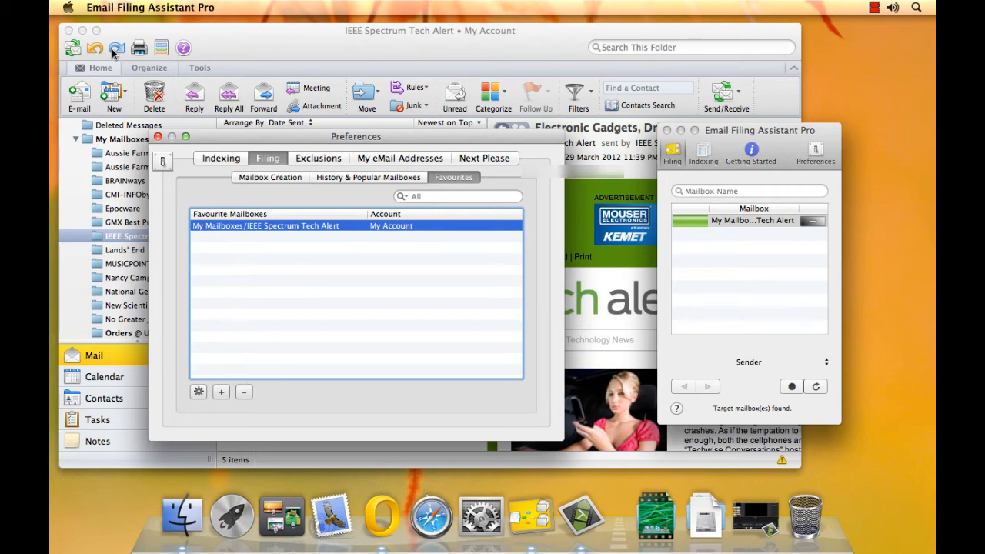
click(83, 30)
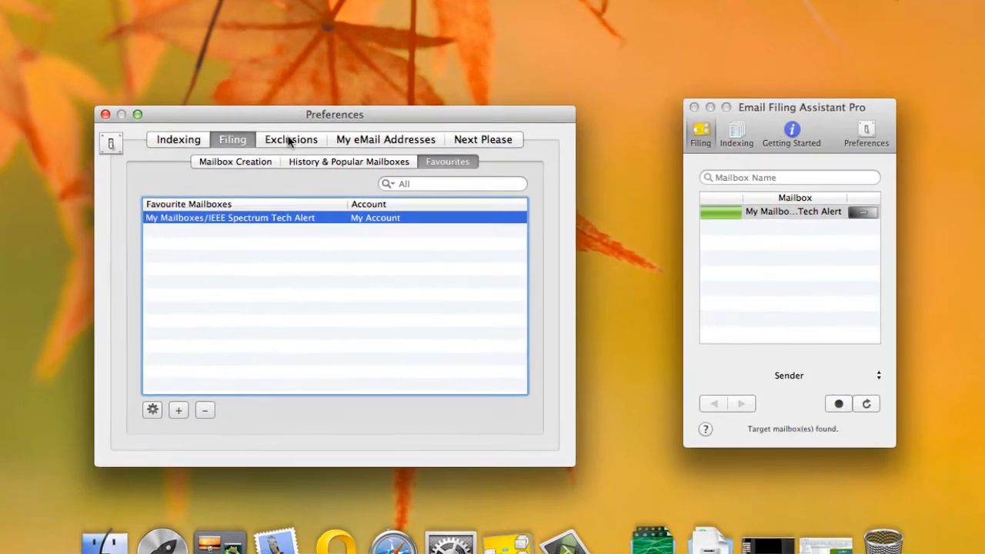
In the exclusions preferences, fill the list of subject words excluded from filing automatically
click(318, 158)
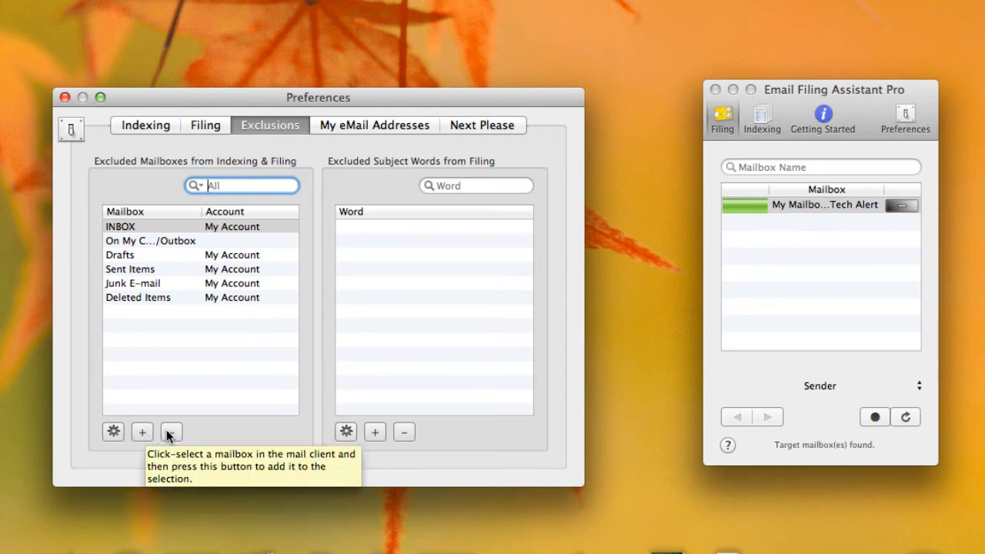
click(346, 427)
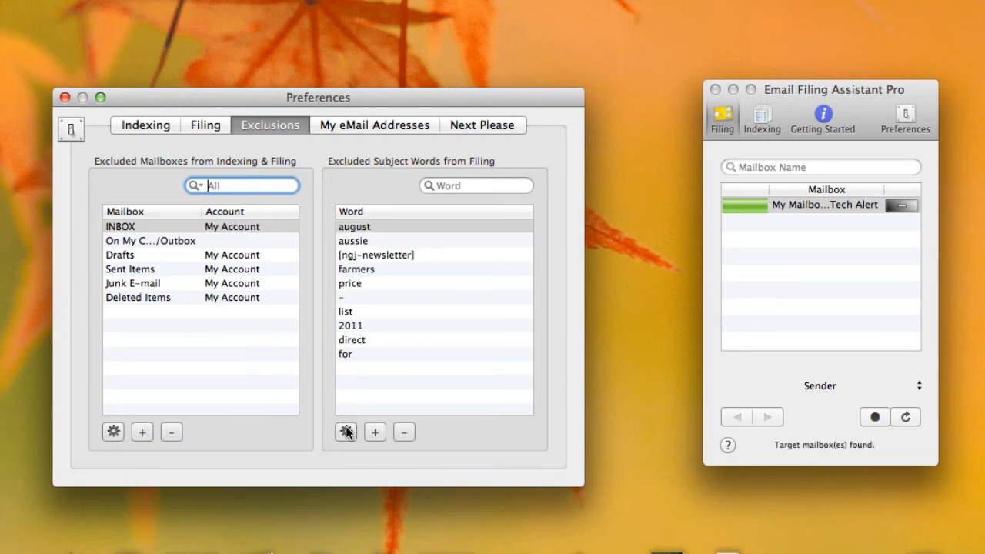
Add the word "re" to the excluded subject words, and remove it again
click(375, 431)
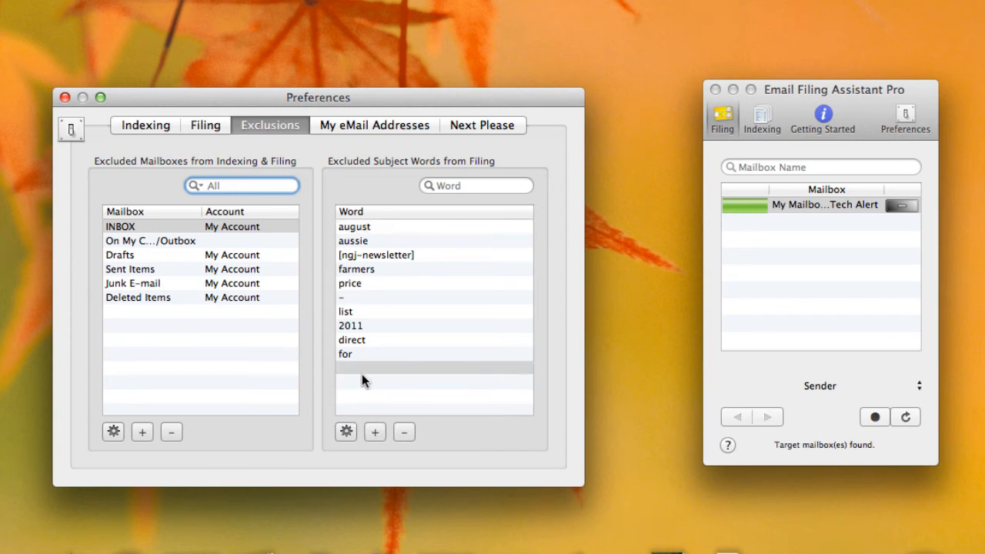
click(357, 367)
click(357, 366)
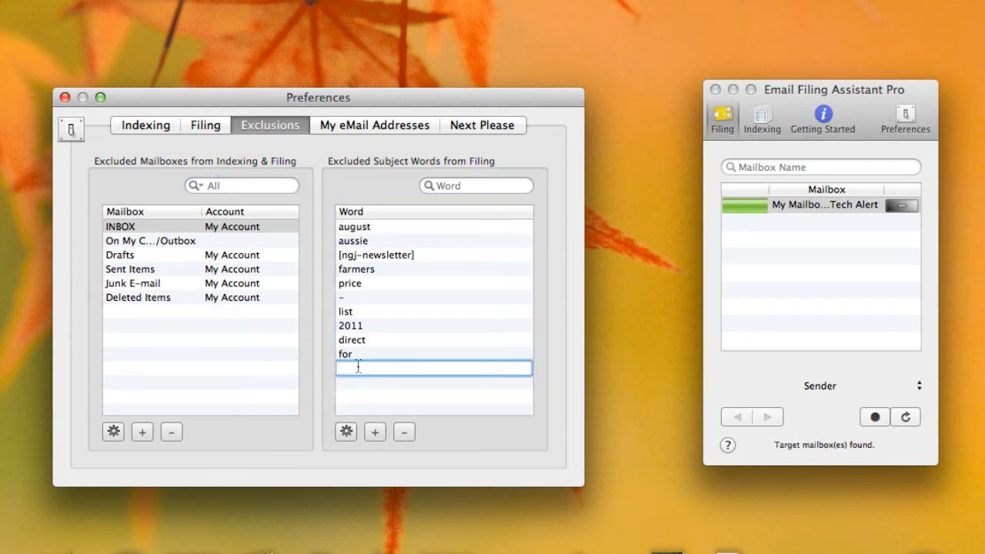
text(re)
key(Return)
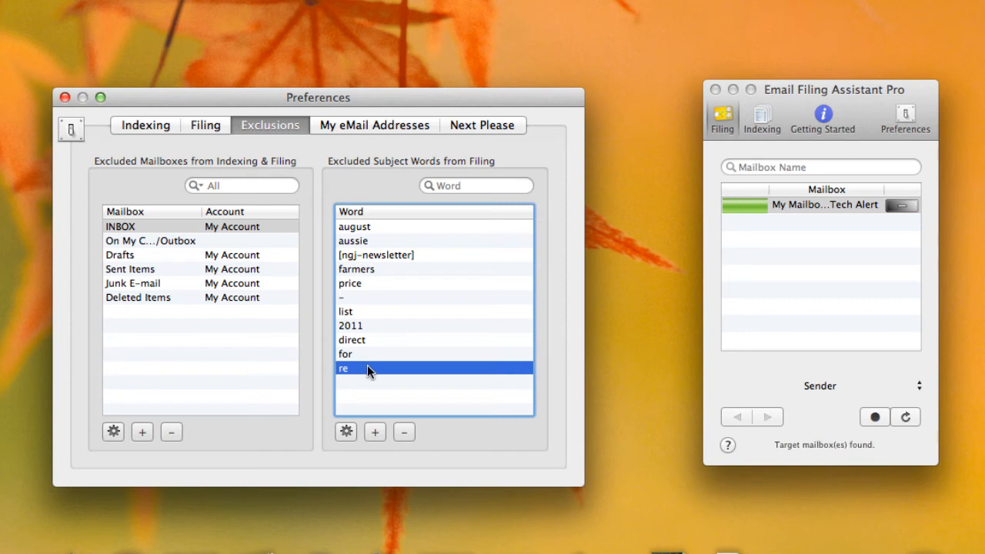
click(403, 432)
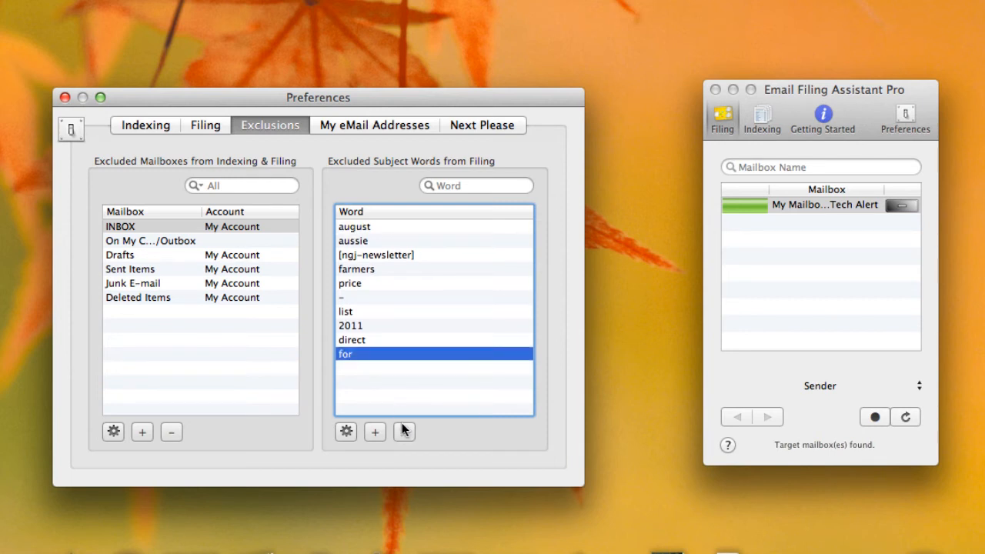
Add a second entry to the list of own email addresses, and remove it again
click(368, 125)
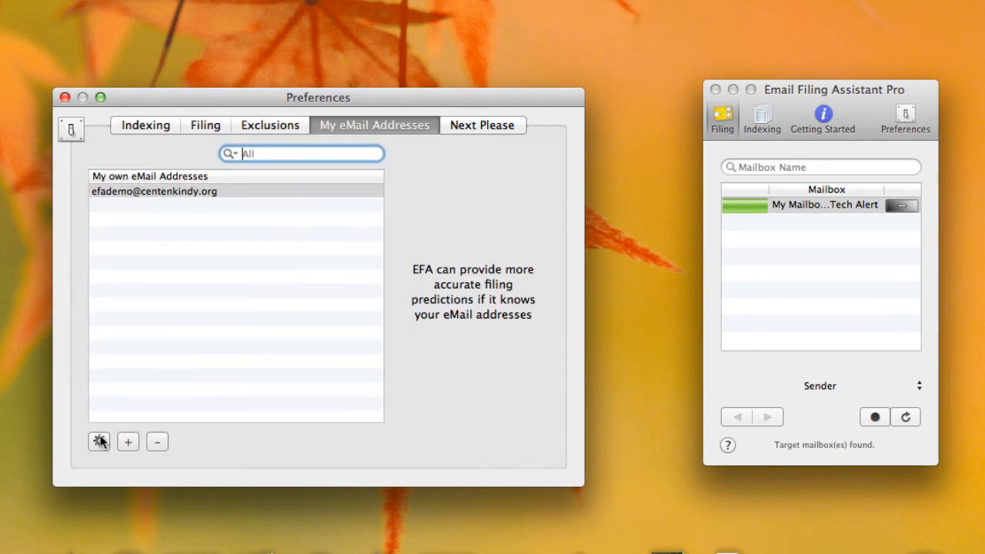
click(127, 441)
click(121, 206)
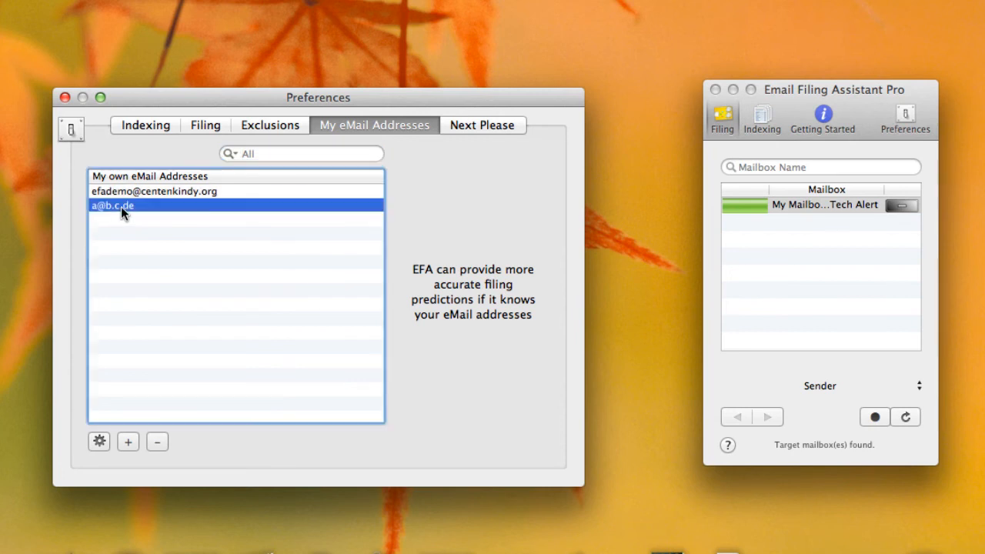
click(158, 442)
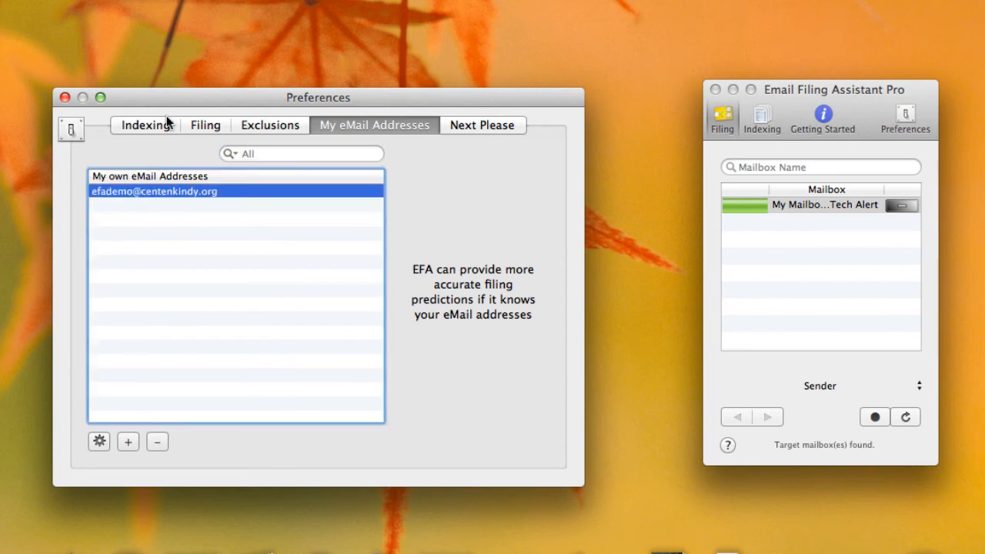
Set the message selection in the mail client to move up when filing an email
click(498, 123)
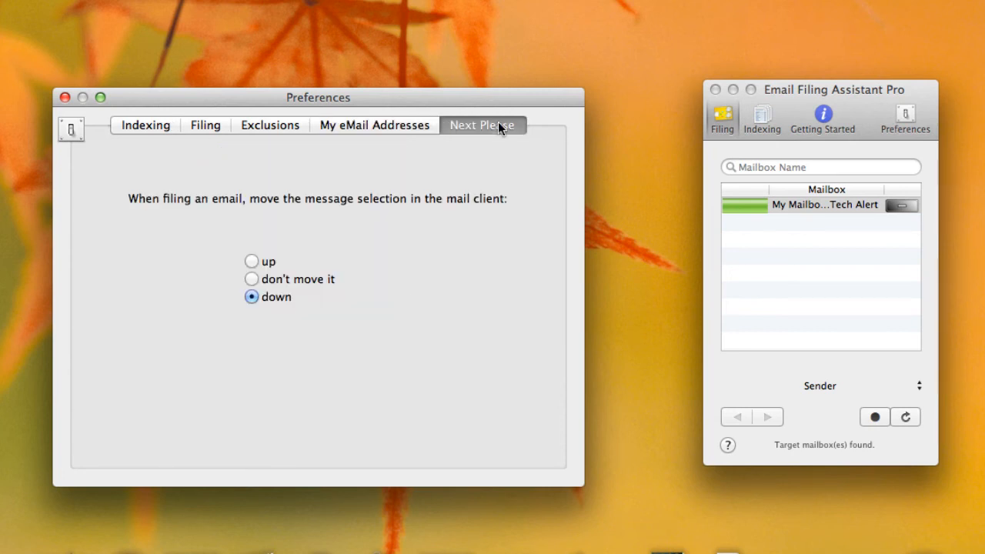
click(253, 261)
click(254, 277)
click(251, 262)
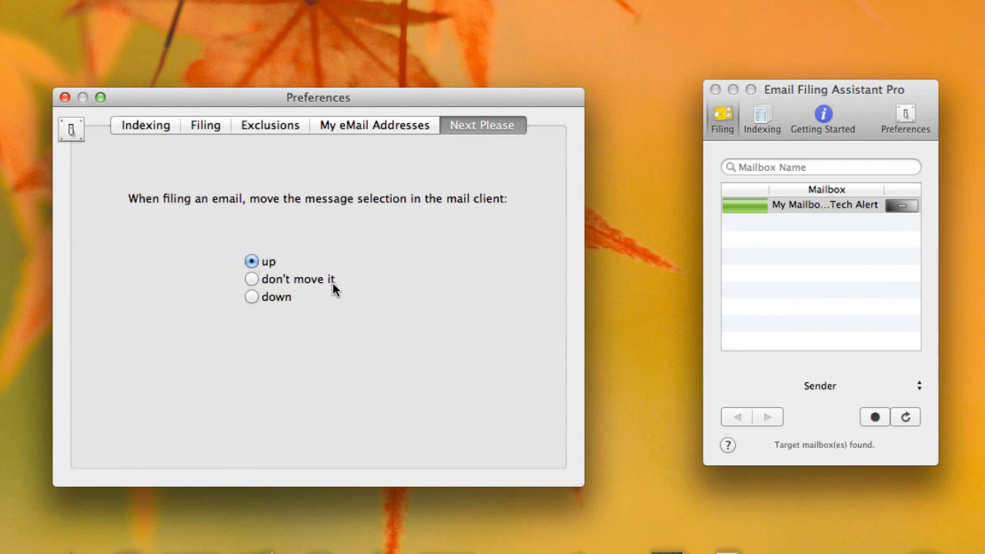